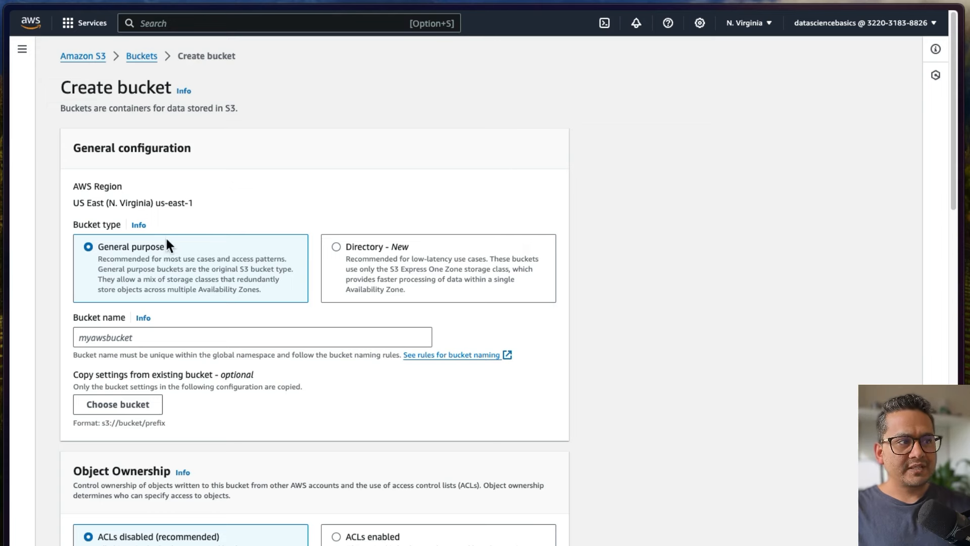
Create a general purpose S3 bucket named kb-youtube, keeping the default ownership, public access and versioning settings.
click(159, 337)
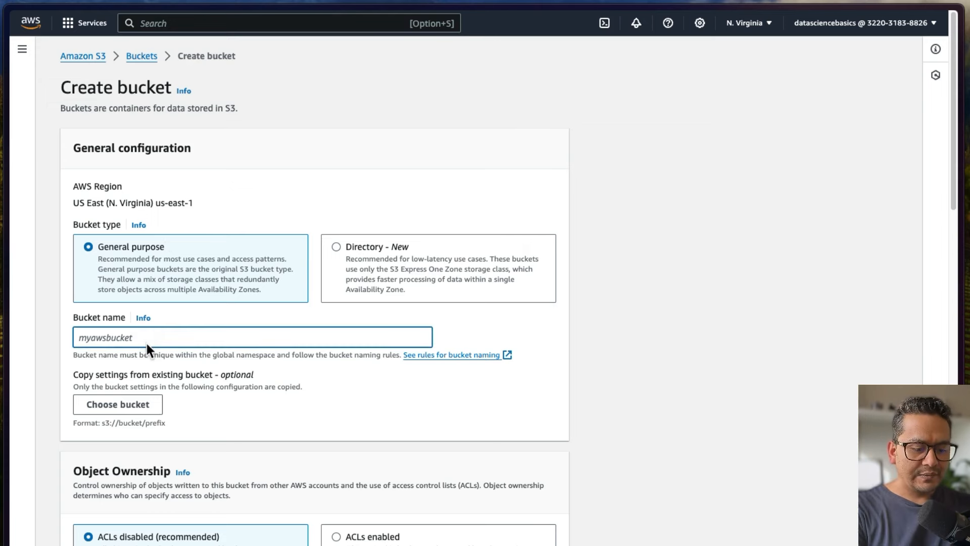
text(kb)
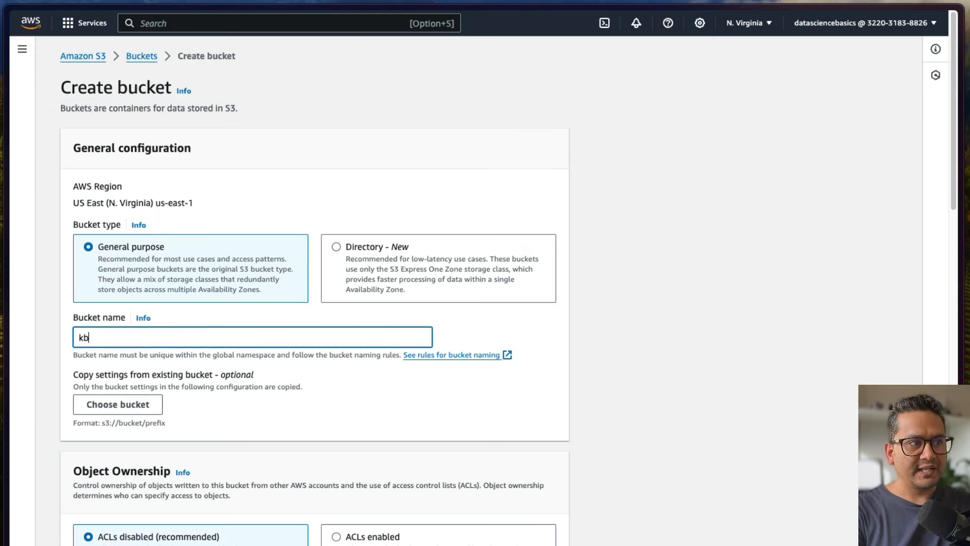
text(-youtube)
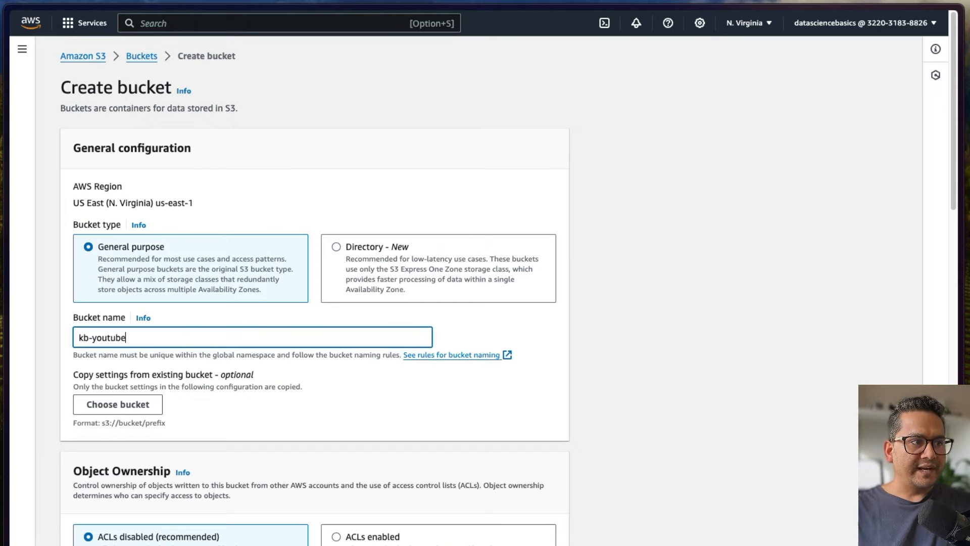
scroll(176, 334, down, 1)
scroll(175, 336, down, 5)
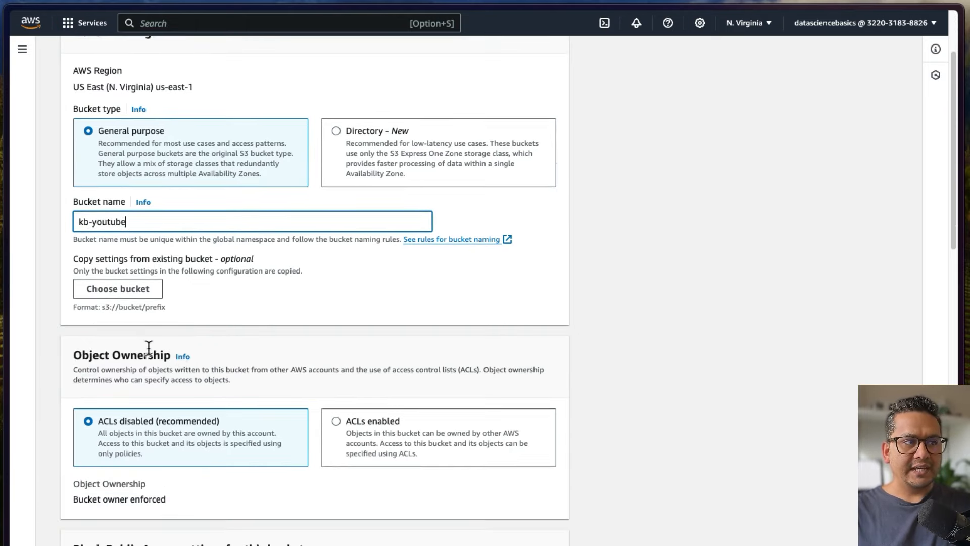
scroll(237, 354, down, 9)
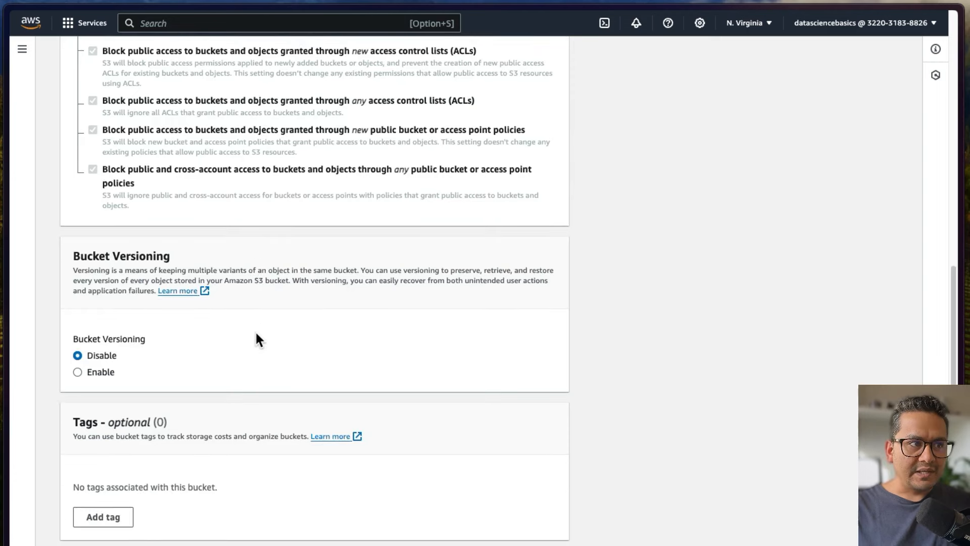
scroll(265, 332, down, 8)
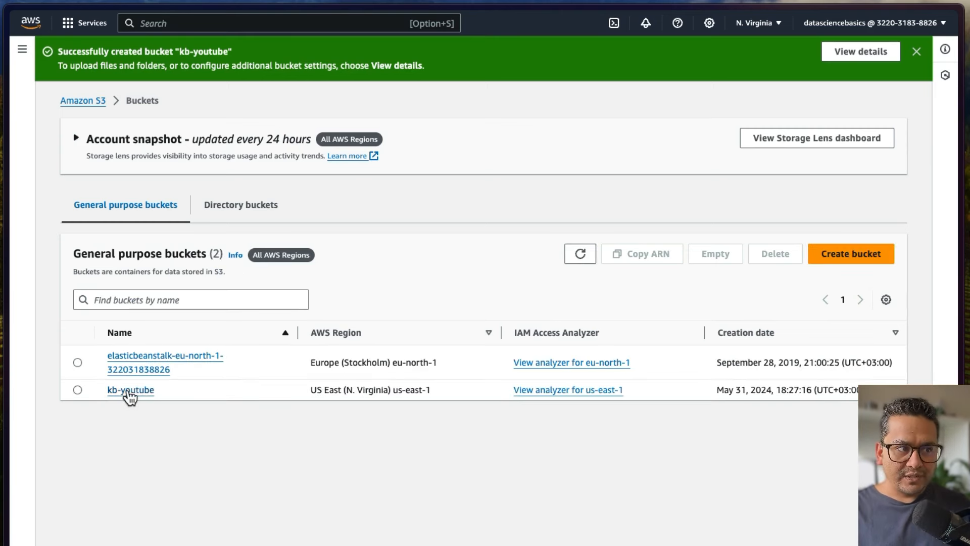
Open the kb-youtube bucket and upload gpt4all.pdf from the Downloads folder to it.
click(131, 389)
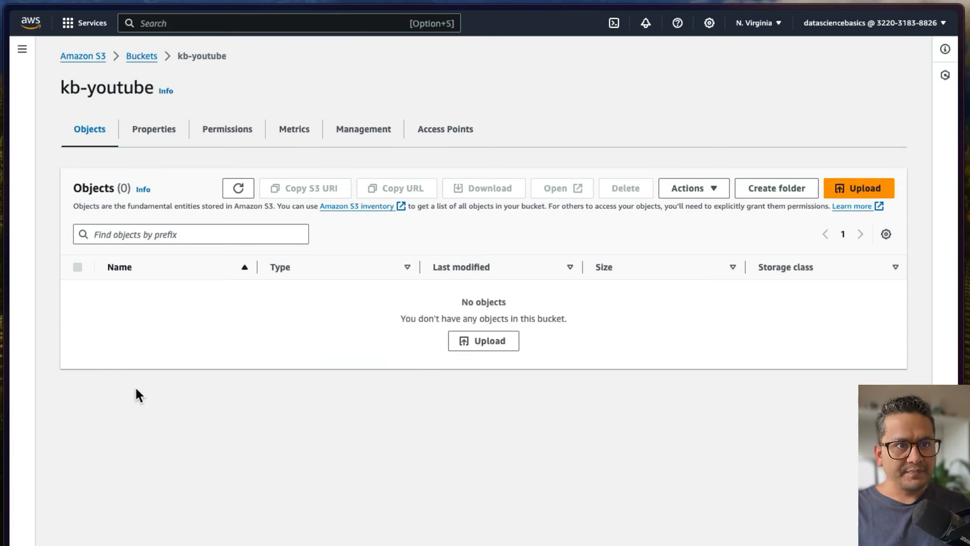
click(835, 194)
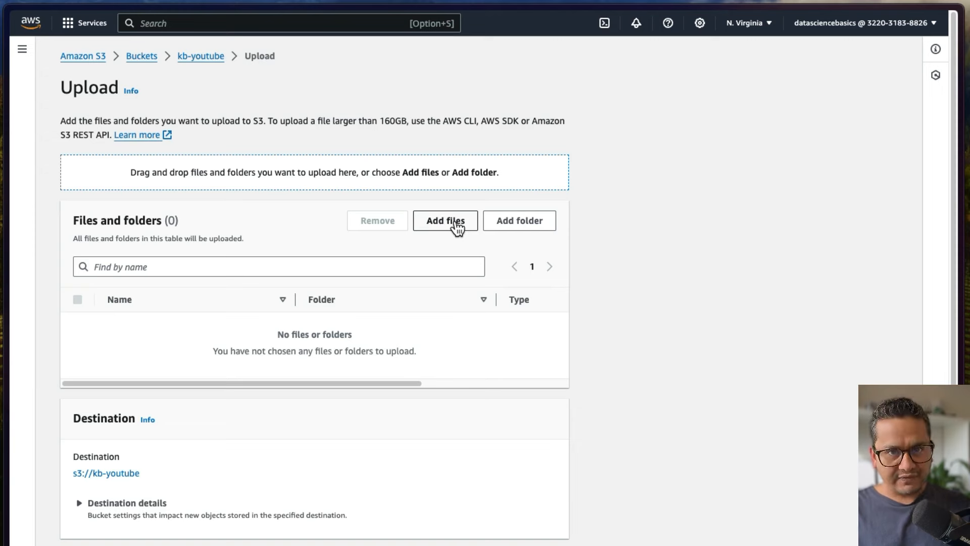
click(456, 225)
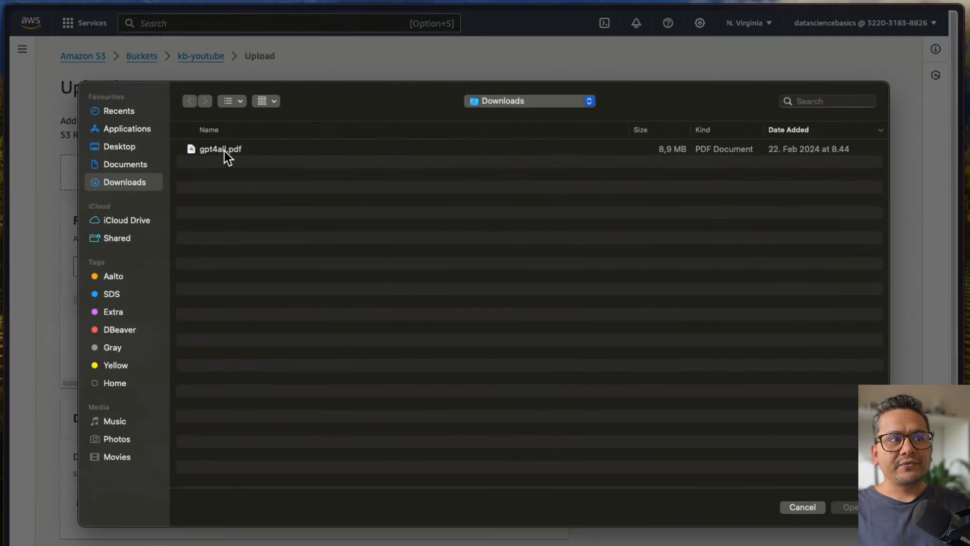
double_click(226, 151)
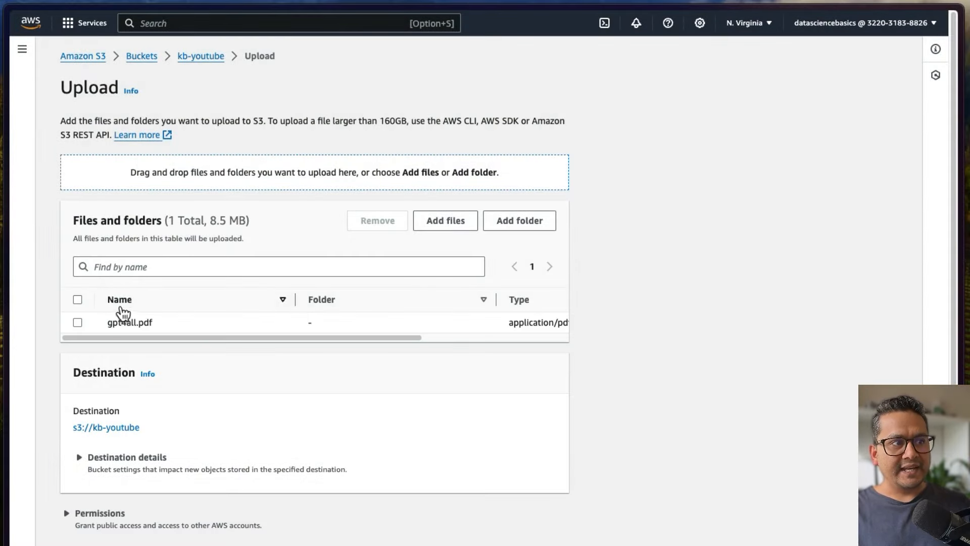
scroll(313, 361, down, 2)
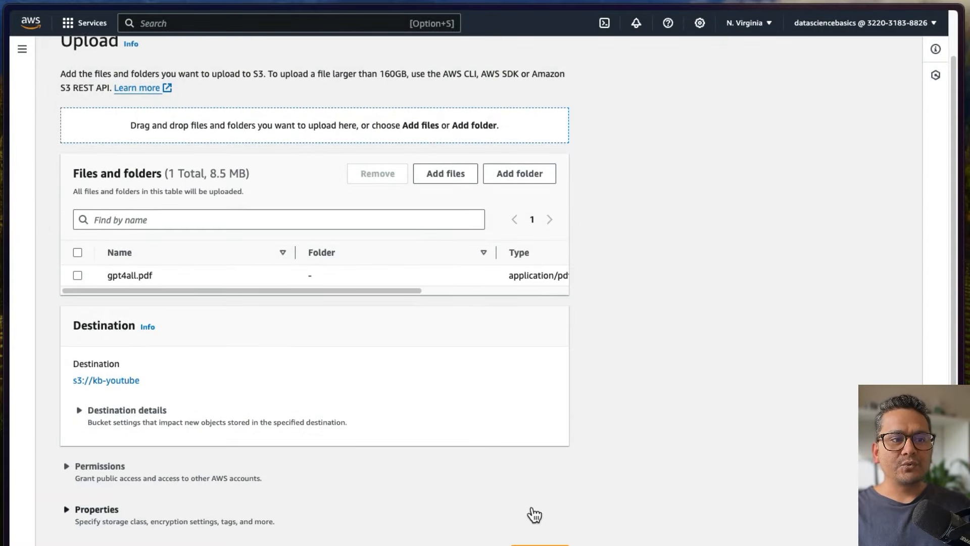
click(540, 543)
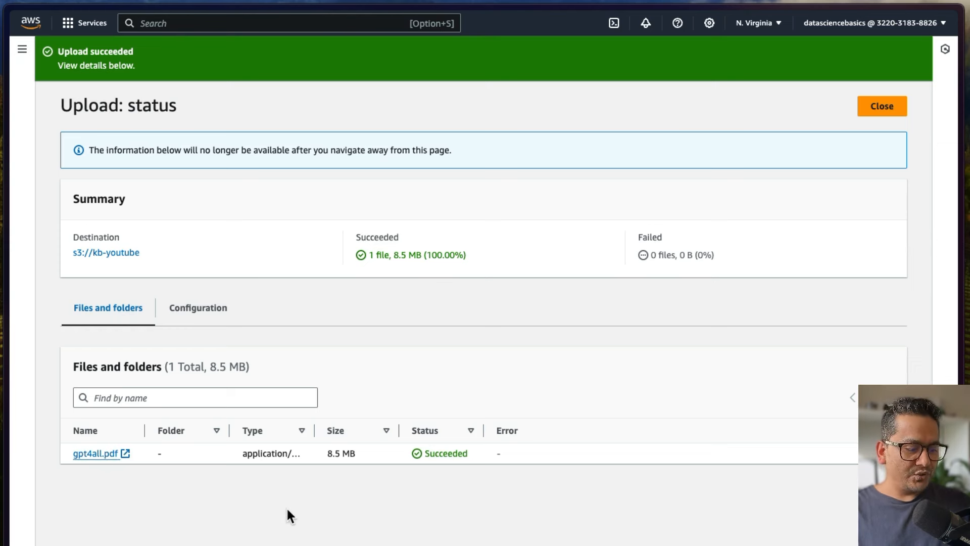
Return to the Amazon Bedrock knowledge bases page and start creating a new knowledge base.
key(super+s)
click(76, 526)
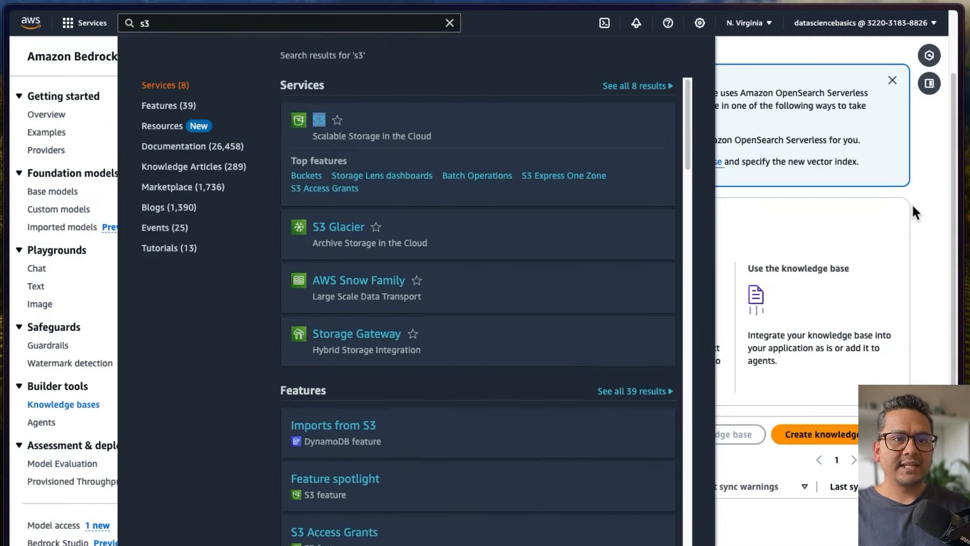
click(917, 212)
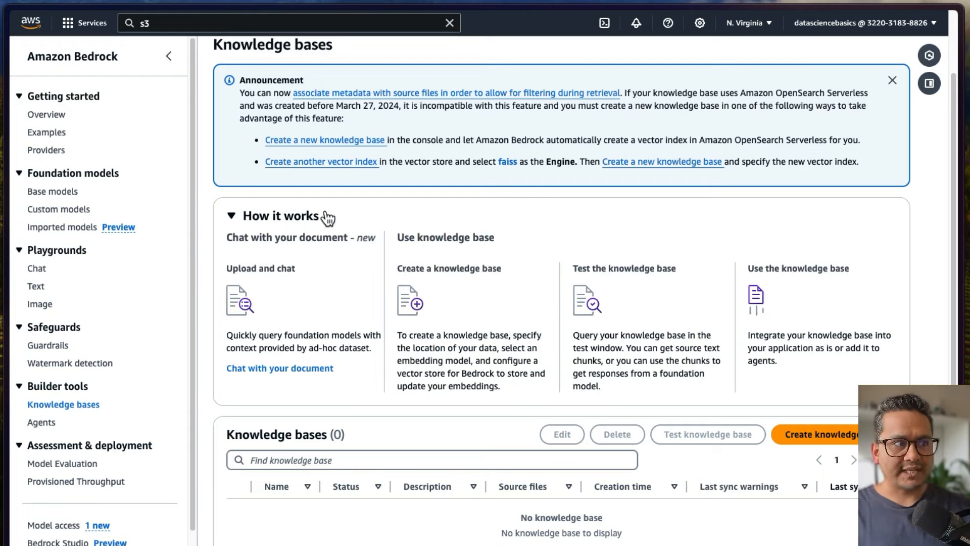
scroll(329, 218, down, 2)
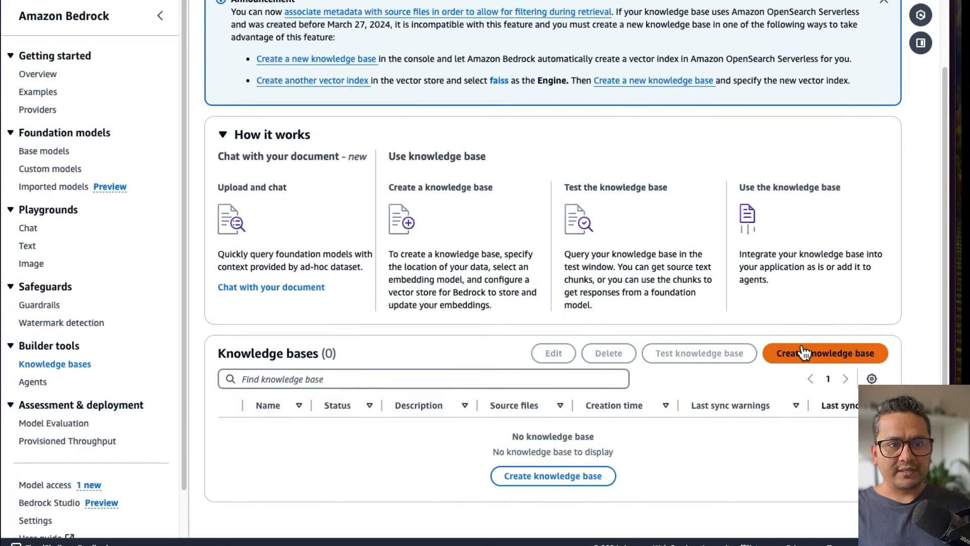
click(582, 487)
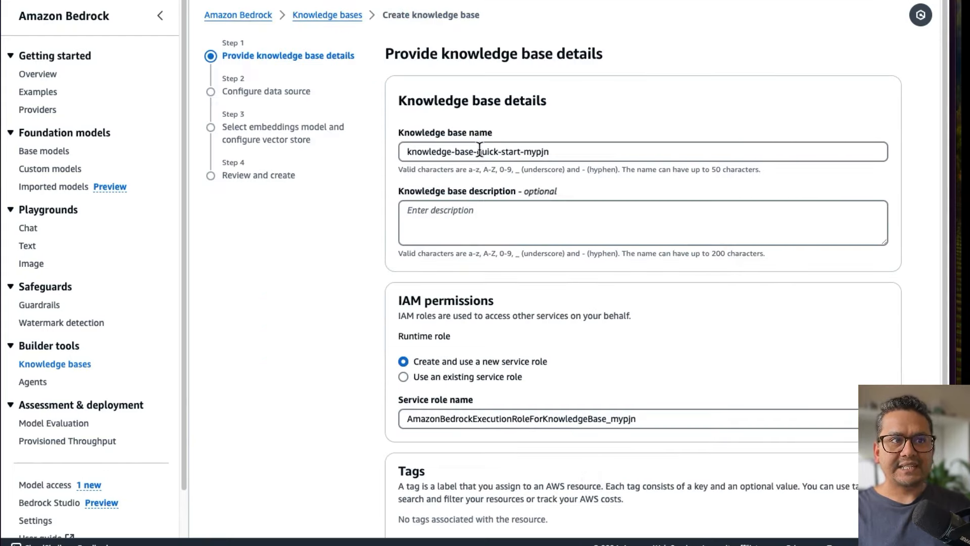
Append "-youtube" to the knowledge base name, making it knowledge-base-quick-start-mypjn-youtube.
click(557, 152)
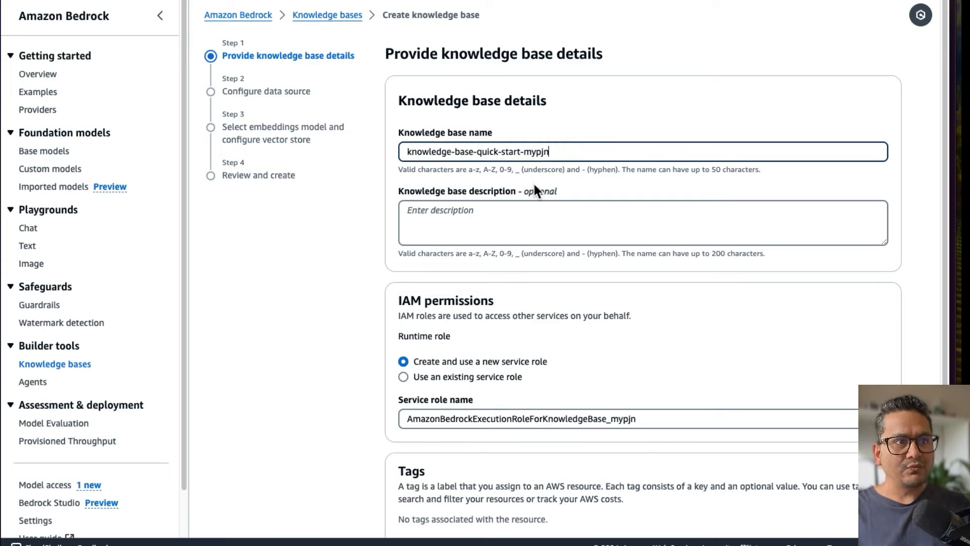
text(-s)
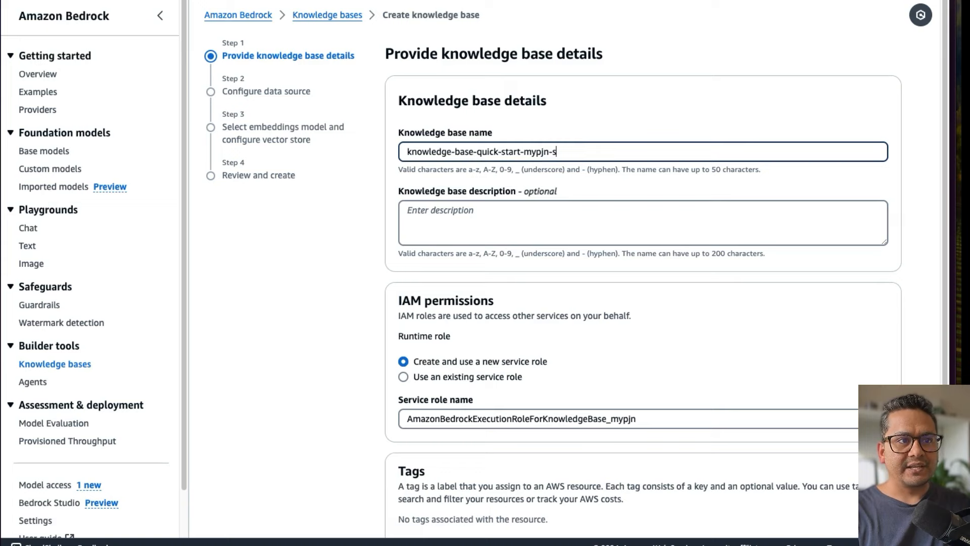
key(BackSpace)
text(youtubew)
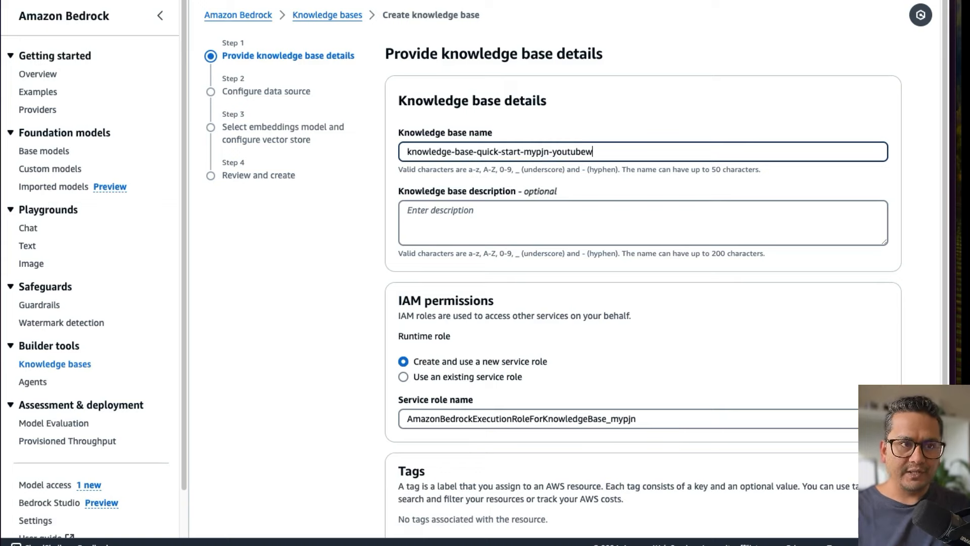
key(BackSpace)
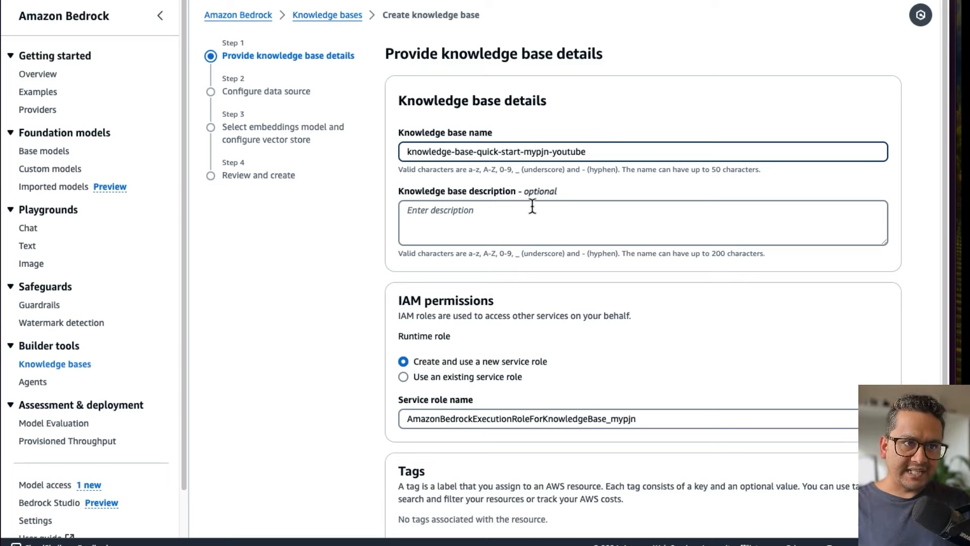
Enter the knowledge base description "This is a knowledge base for gpt4all paper.".
click(490, 212)
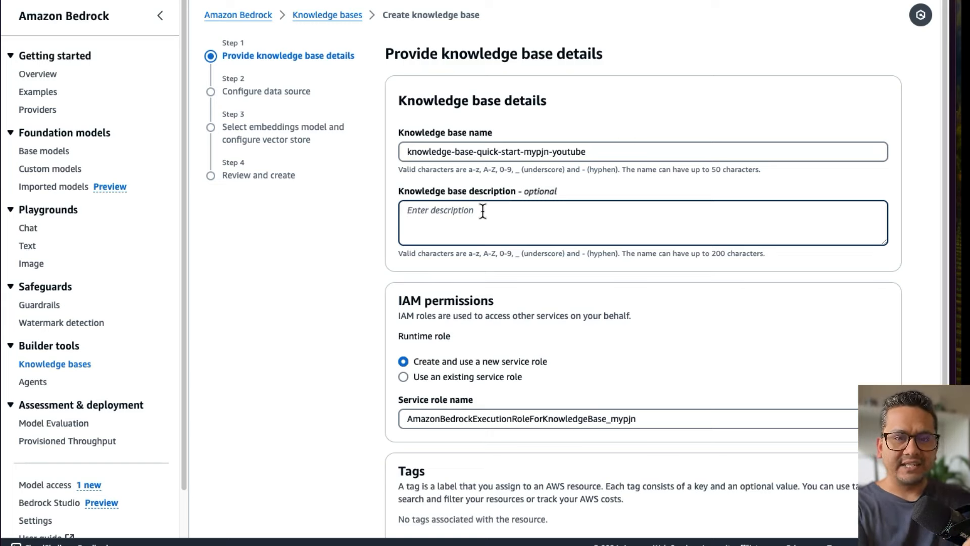
text(This is a kn)
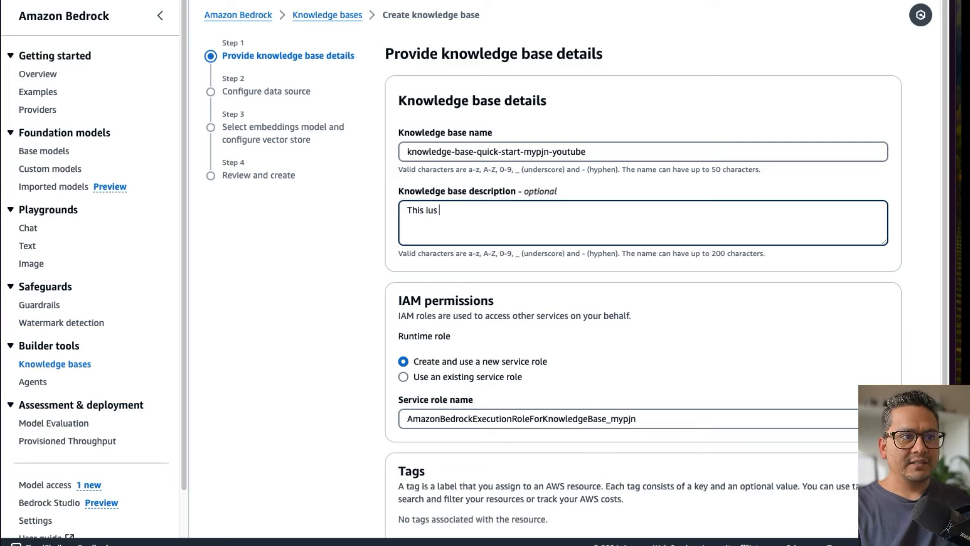
text(owle)
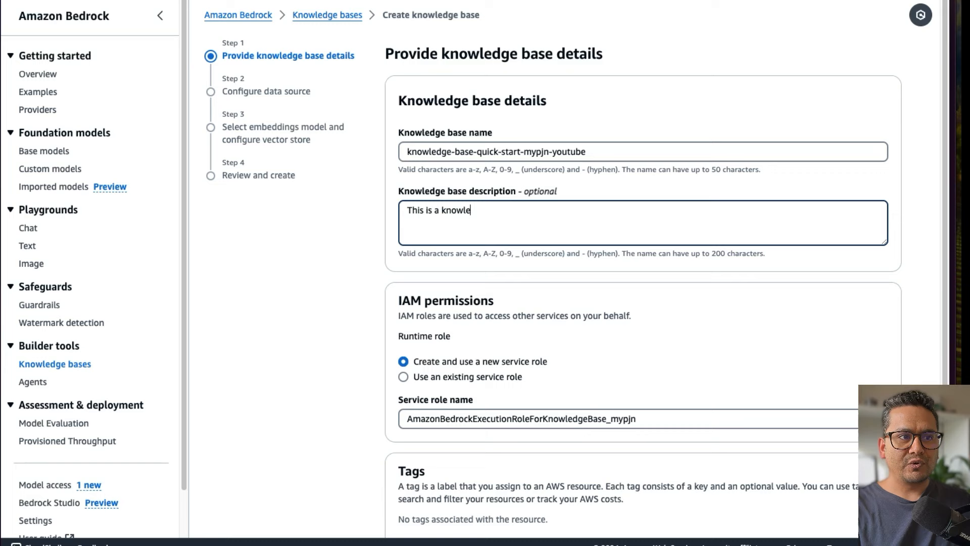
text(dge base for gpt)
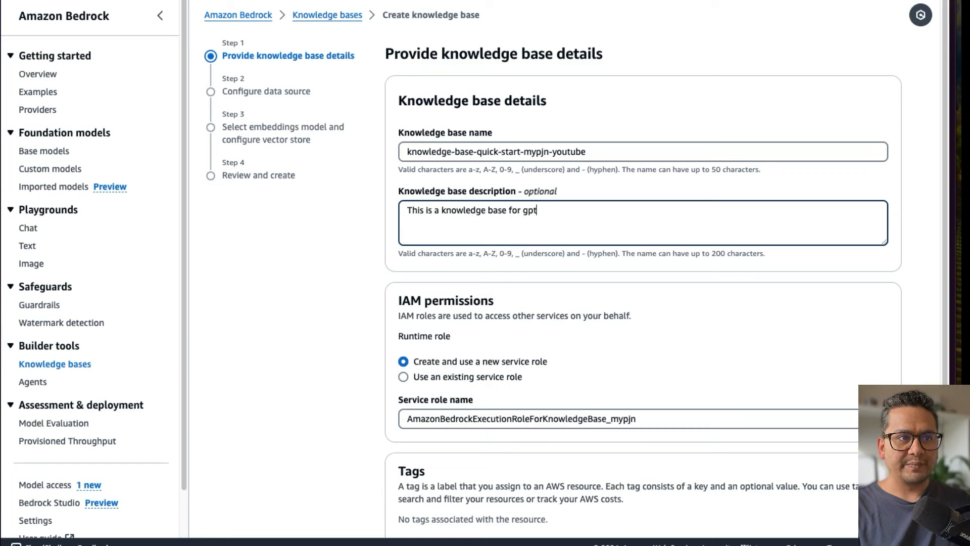
text(4all paper.)
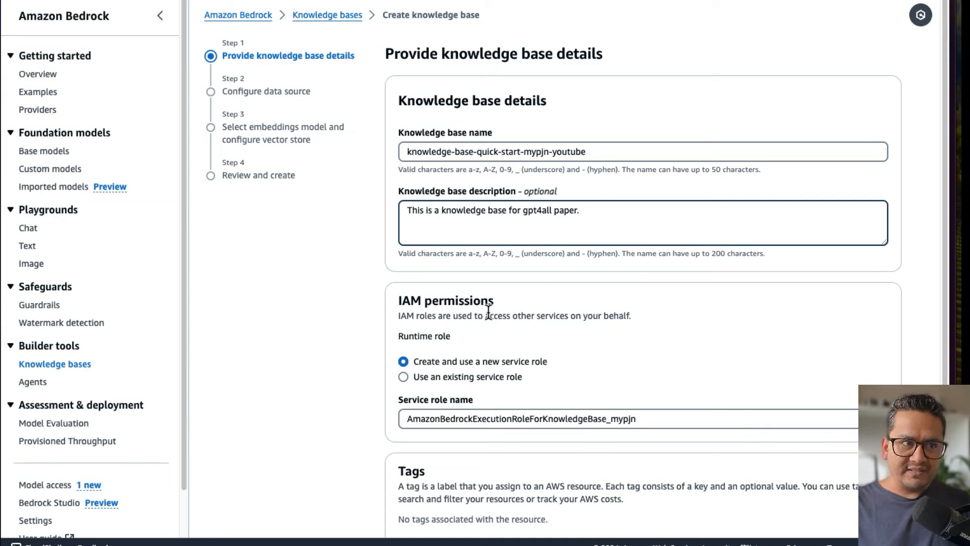
Set the new service role's name to AmazonBedrockExecutionRoleForKnowledgeBase_mypjn_youtube and continue to the data source configuration.
scroll(498, 311, down, 2)
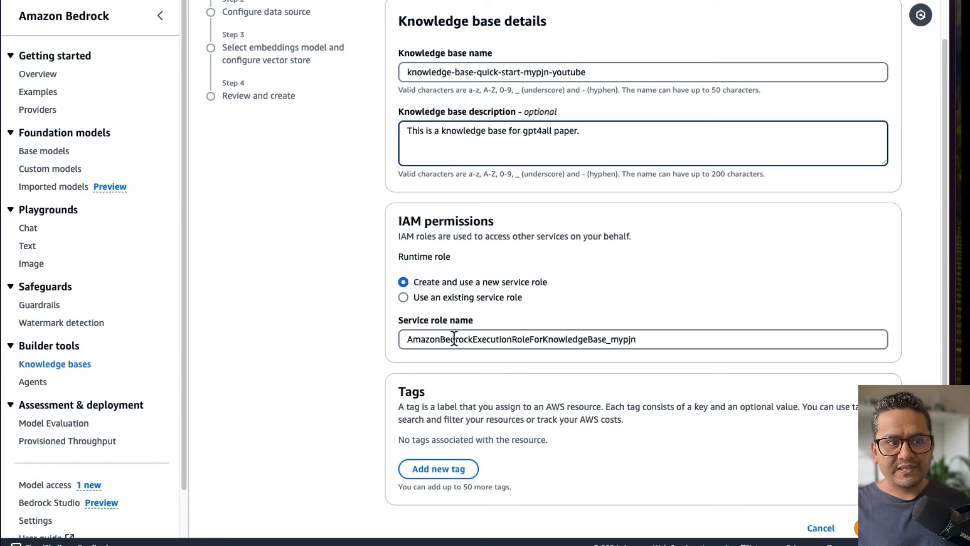
click(655, 341)
text(_youtub)
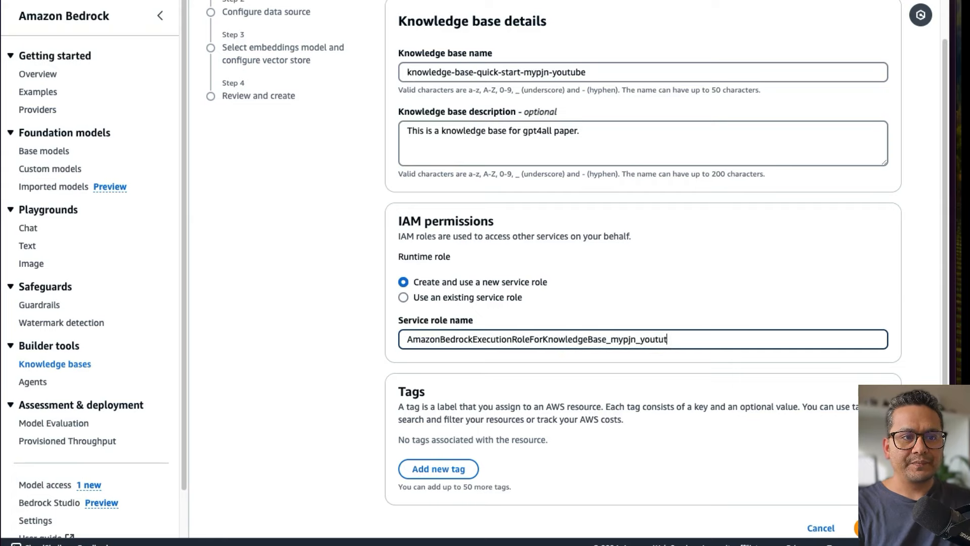
text(e)
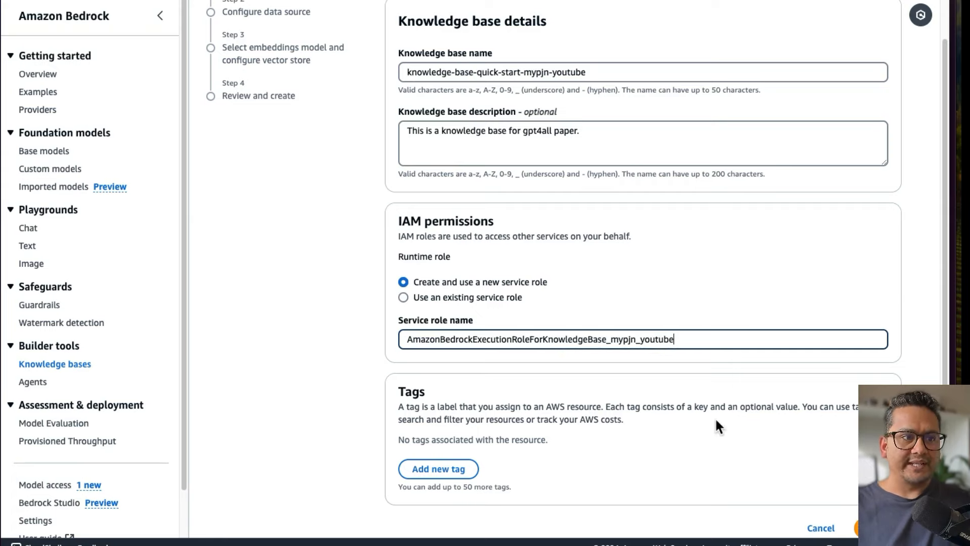
scroll(698, 418, down, 1)
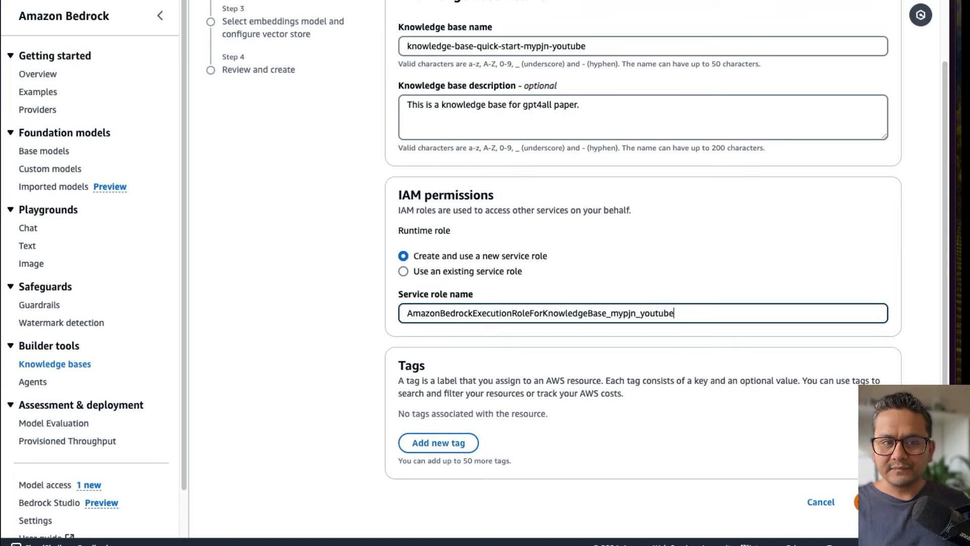
click(879, 502)
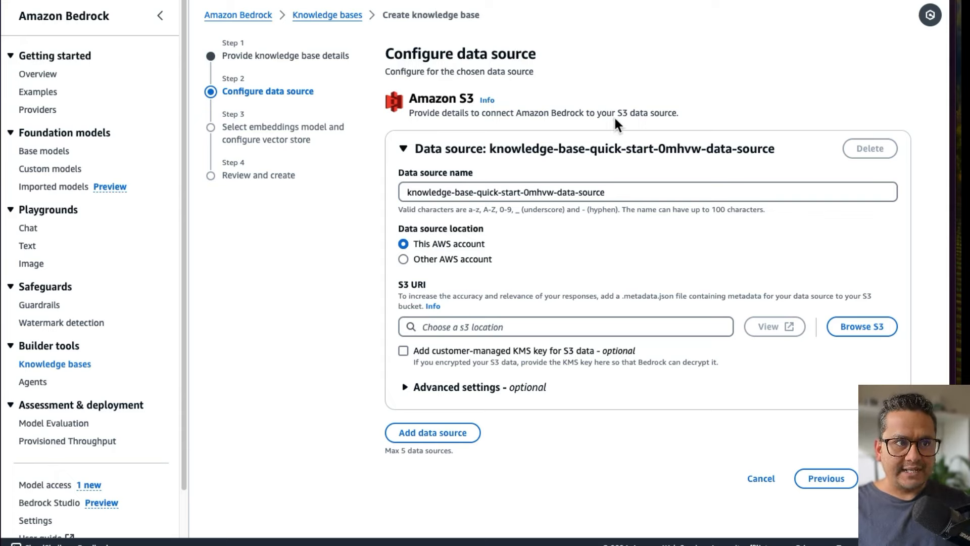
Append "-youtube" to the data source name, making it knowledge-base-quick-start-0mhvw-data-source-youtube.
click(609, 194)
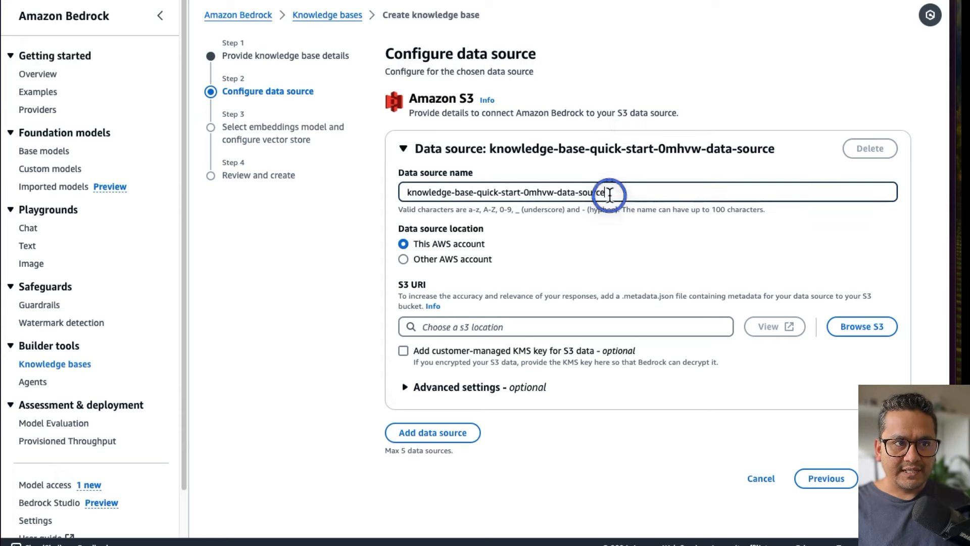
text(-yo)
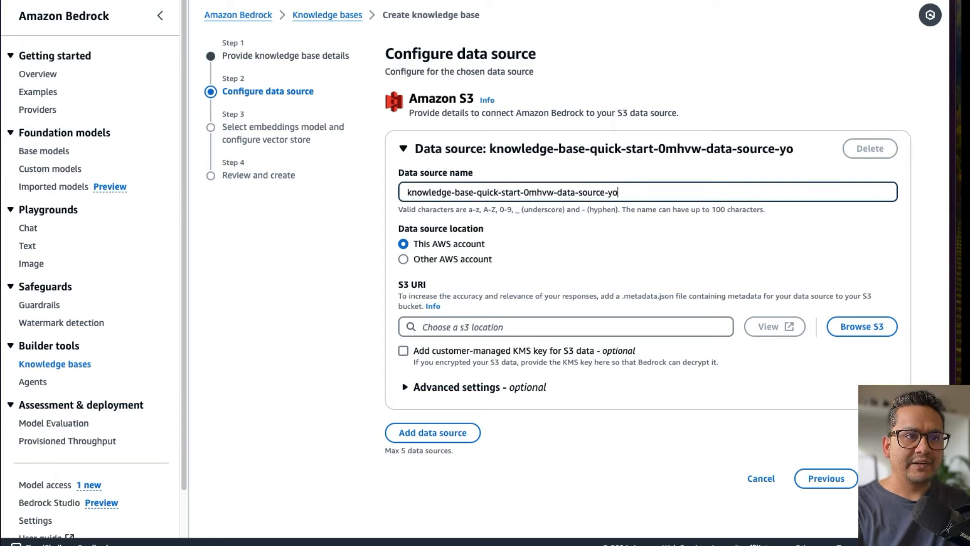
text(utube)
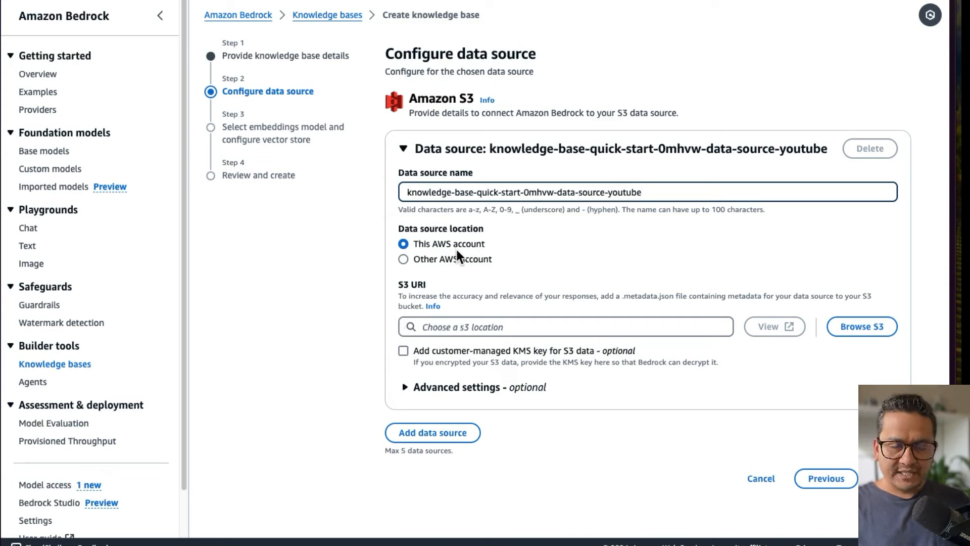
Set the data source's S3 URI to gpt4all.pdf by browsing the kb-youtube bucket.
click(485, 329)
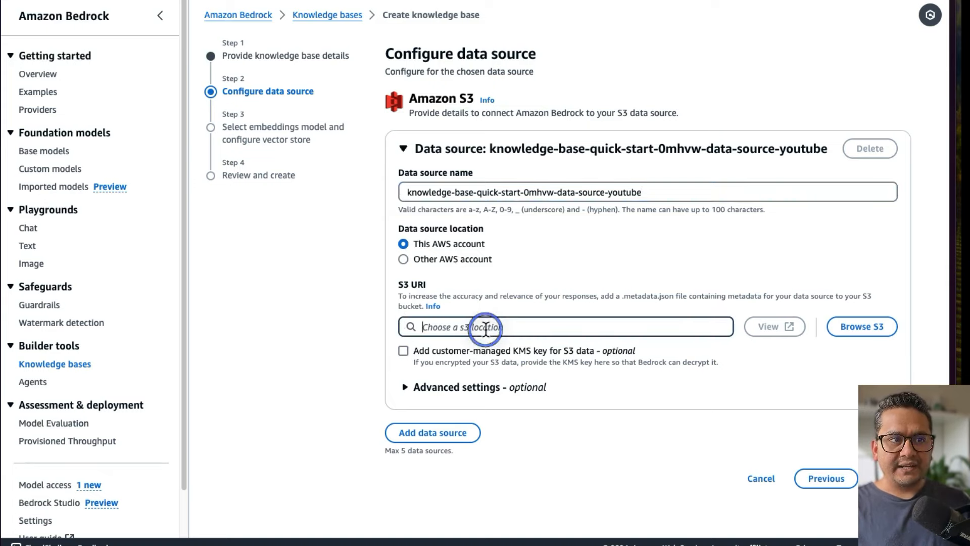
click(852, 329)
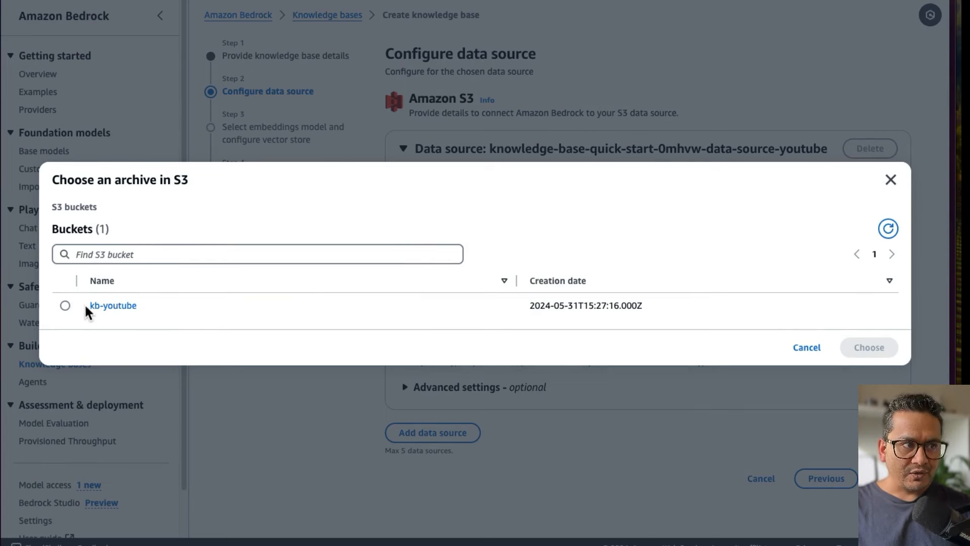
click(103, 307)
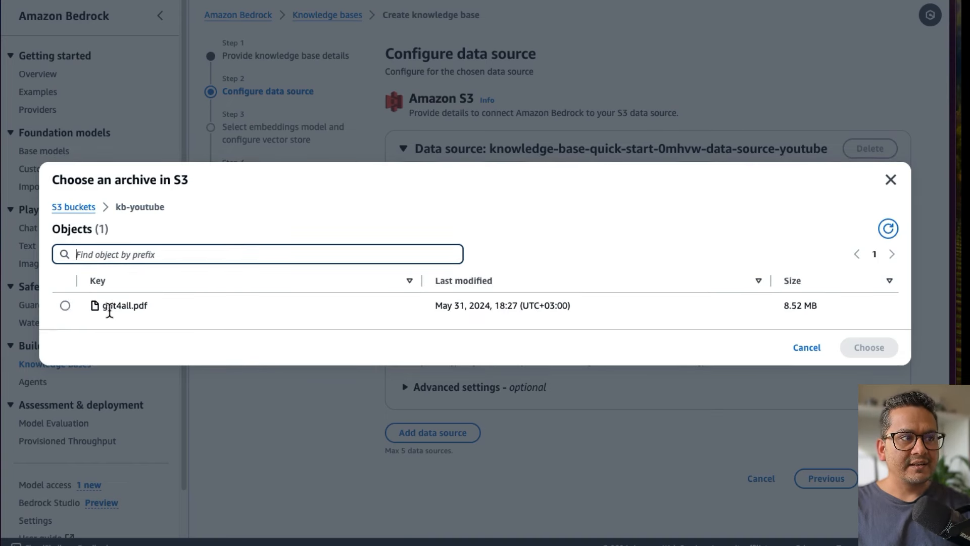
click(65, 306)
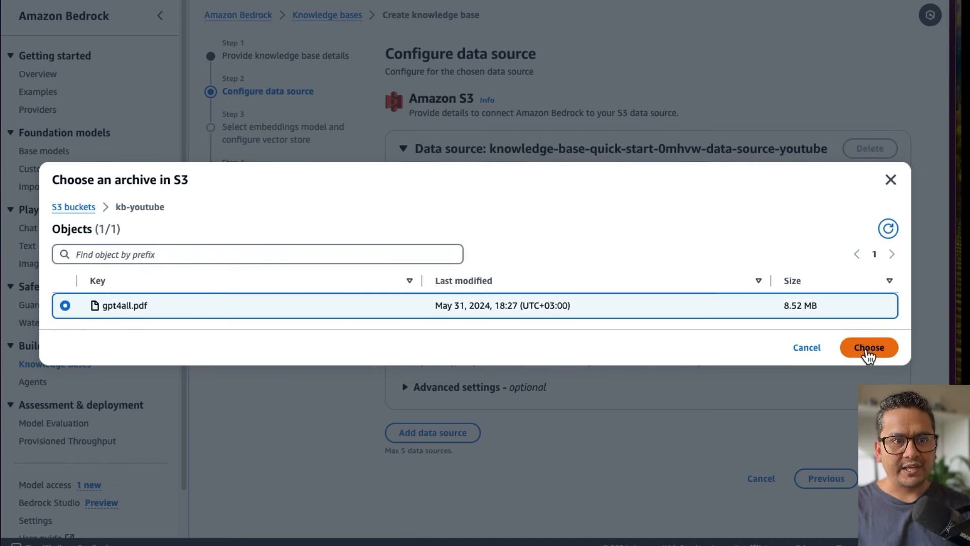
click(868, 348)
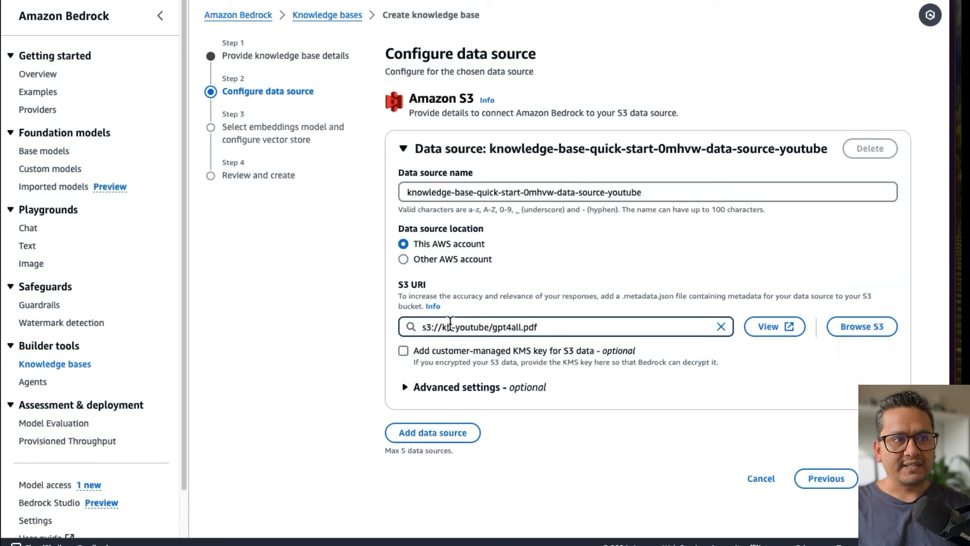
drag(425, 324, 539, 327)
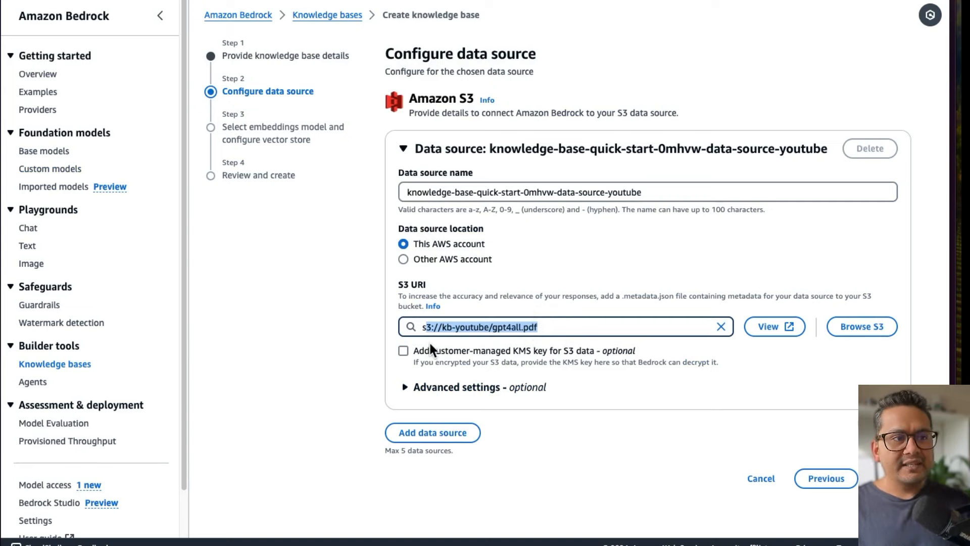
click(544, 327)
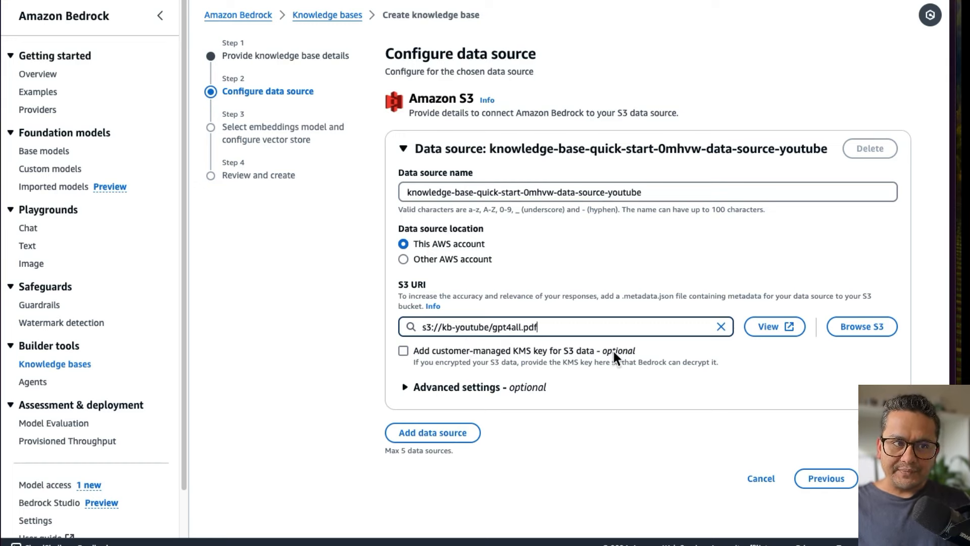
In the advanced settings, keep Default chunking and the Retain data deletion policy, and continue to the embeddings model configuration.
click(408, 392)
scroll(445, 393, down, 5)
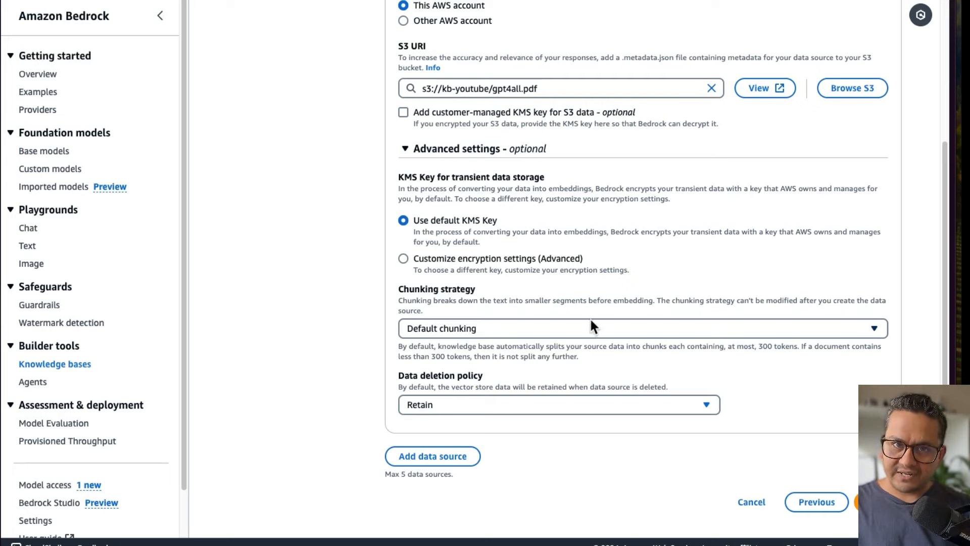
click(524, 328)
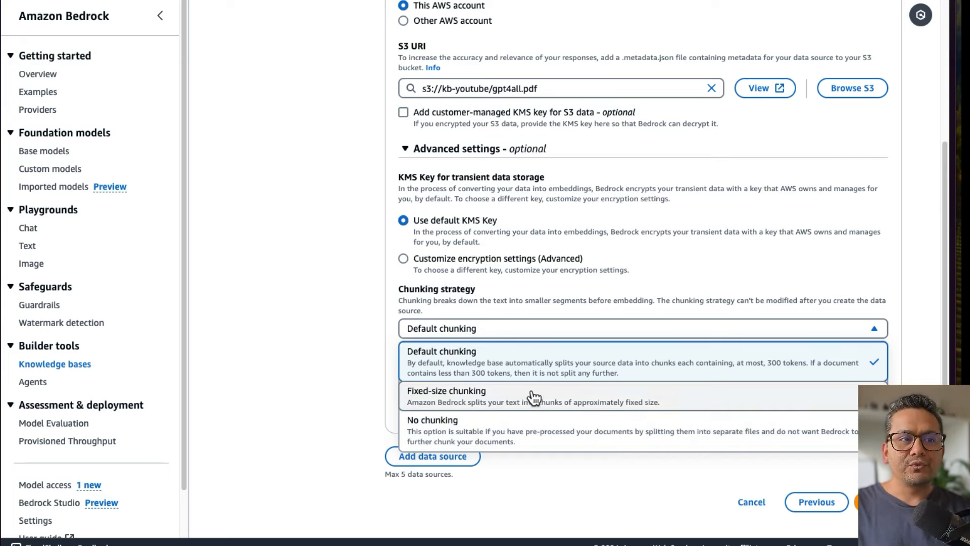
click(515, 355)
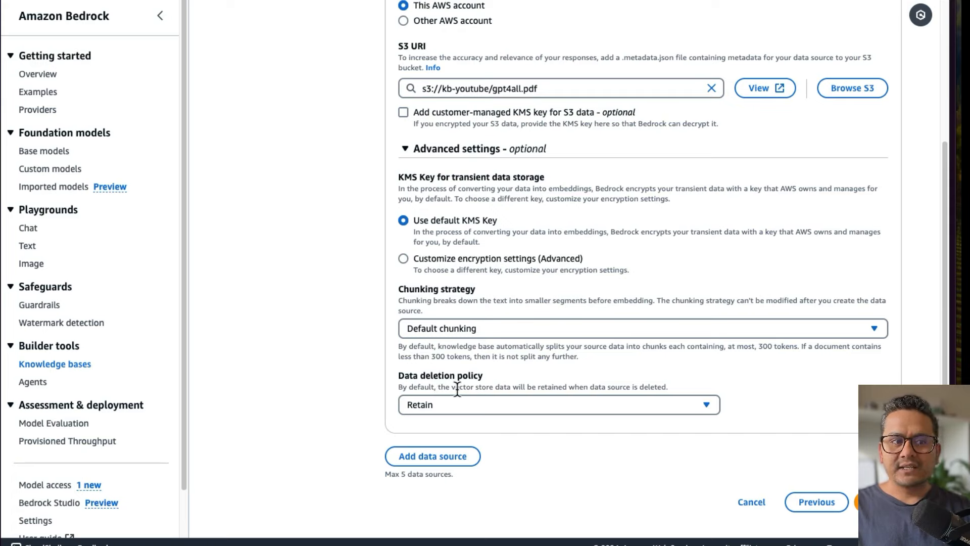
click(453, 409)
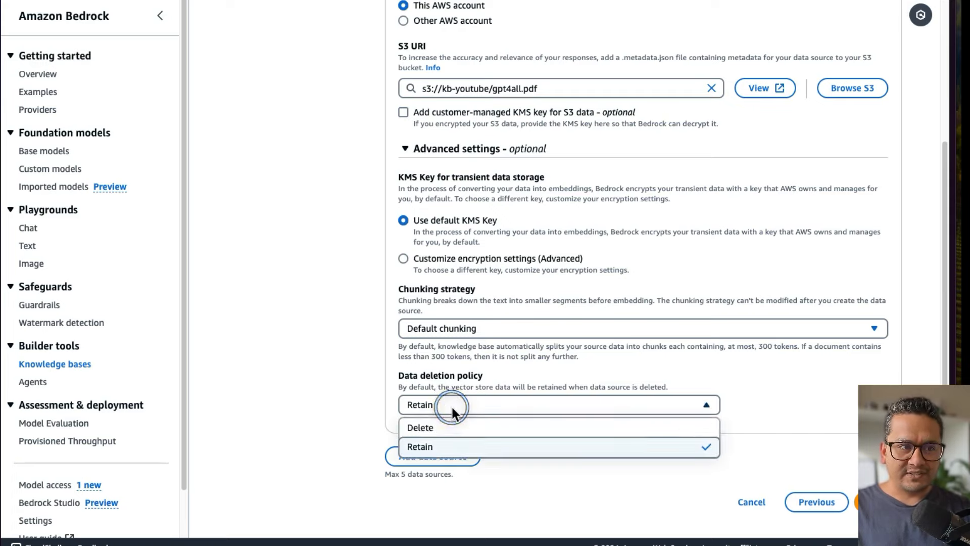
click(433, 449)
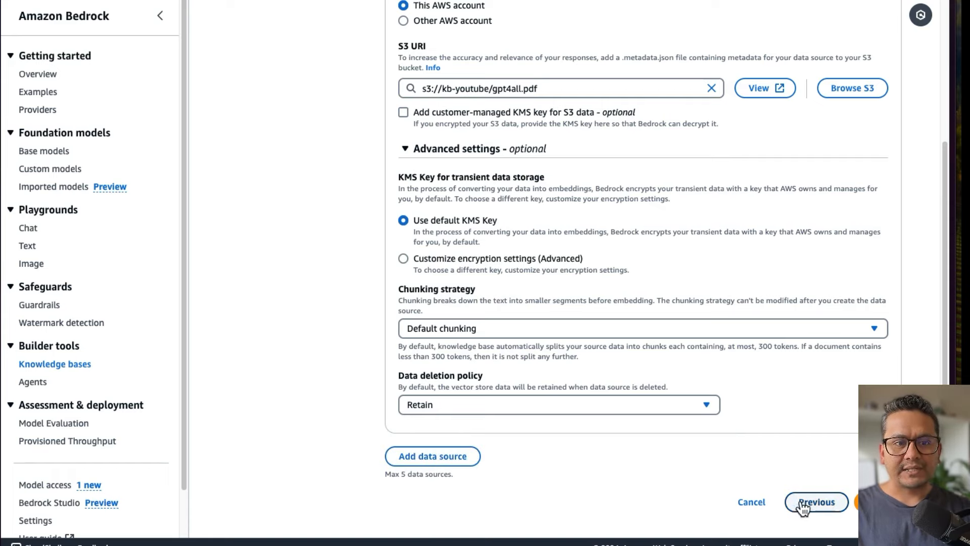
click(877, 502)
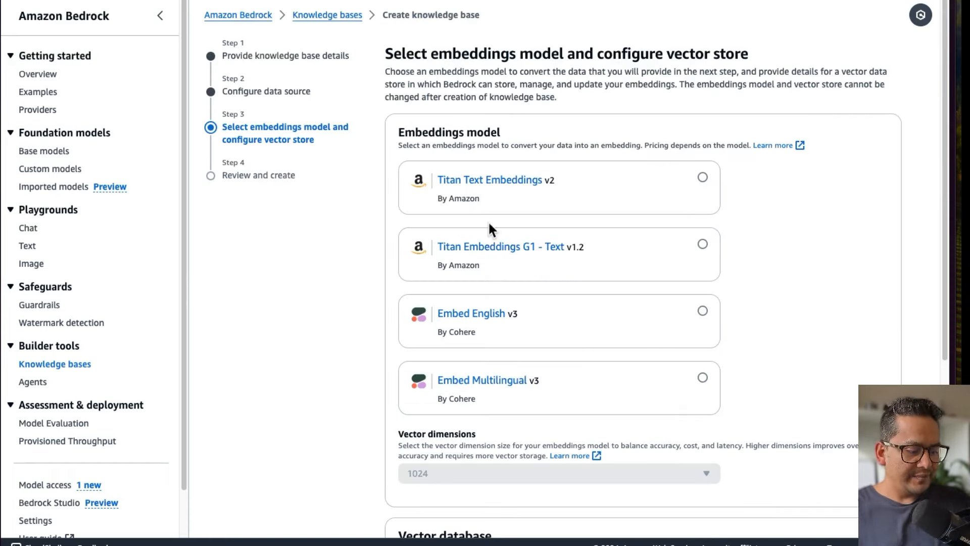
View the LangChain custom chatbot diagram in the Medium article and return to the knowledge base setup.
key(super+s)
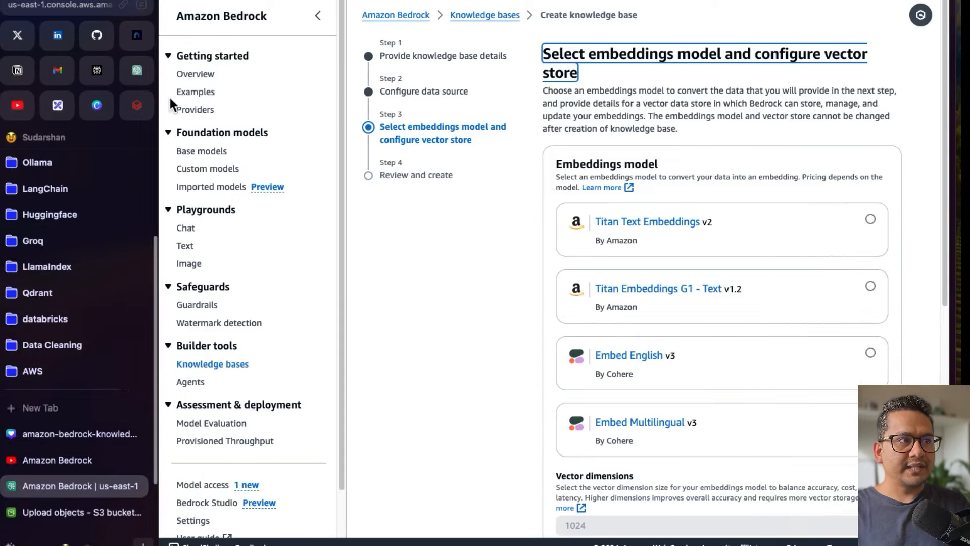
click(145, 46)
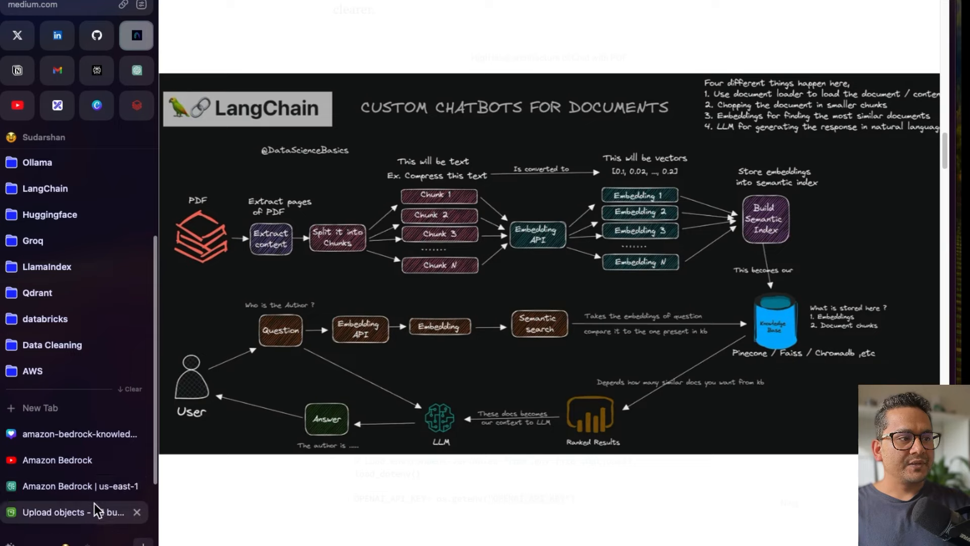
click(96, 487)
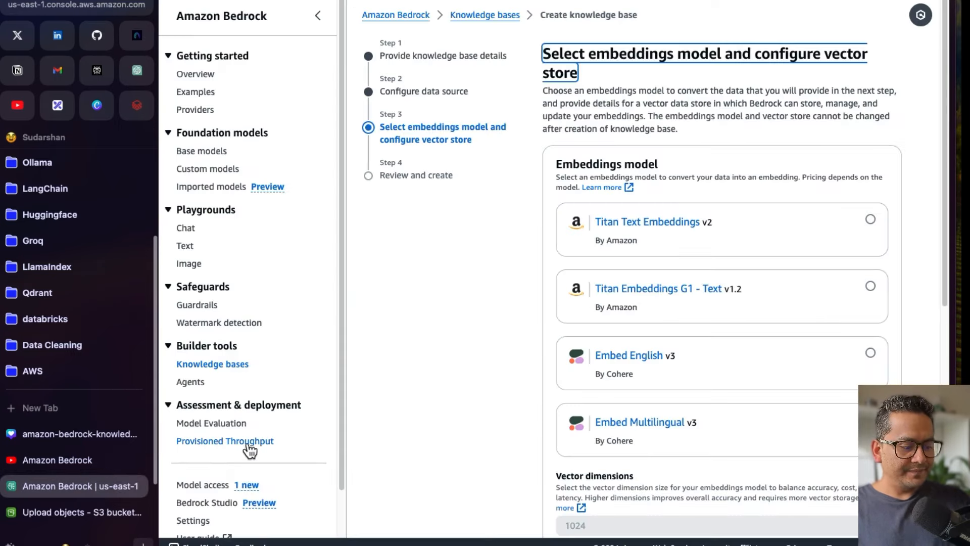
key(super+s)
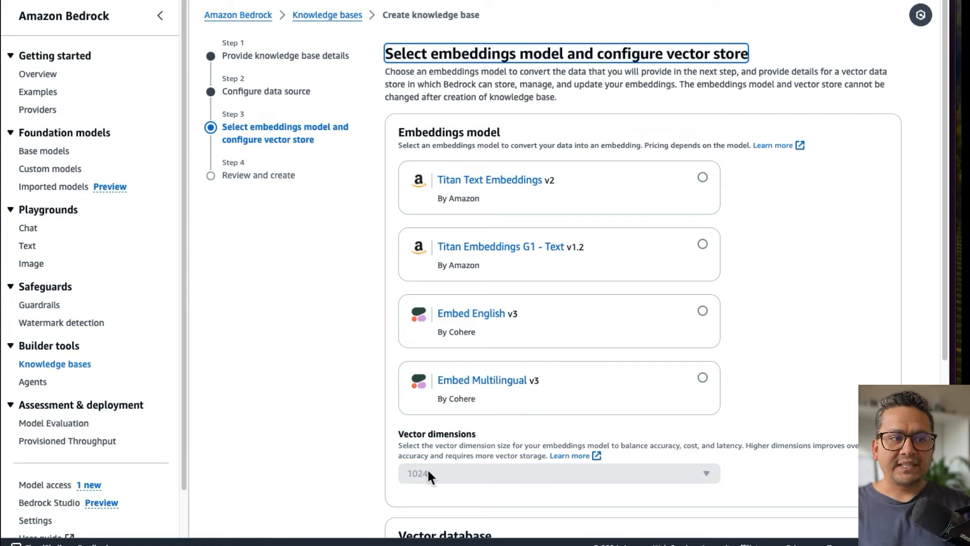
Choose Titan Embeddings G1 - Text v1.2 as the embeddings model.
click(686, 195)
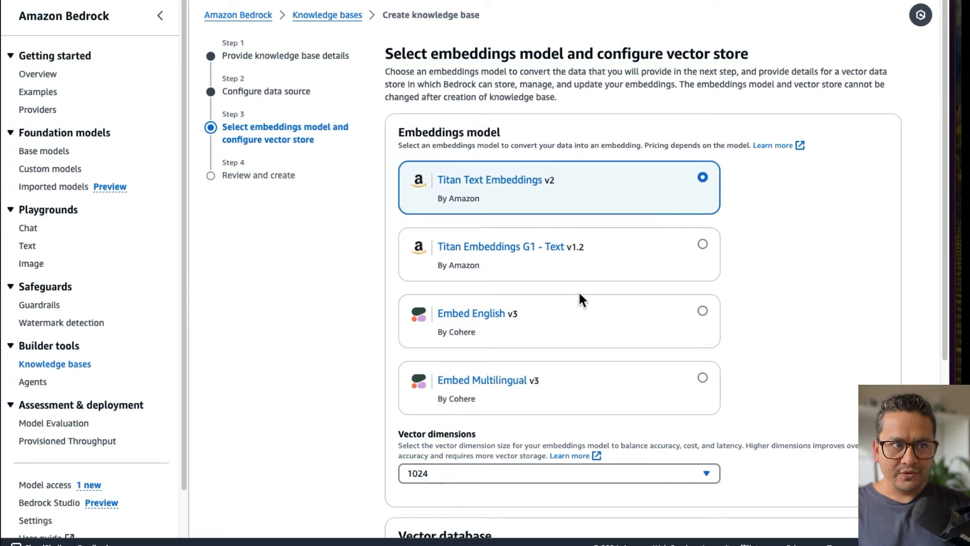
click(638, 247)
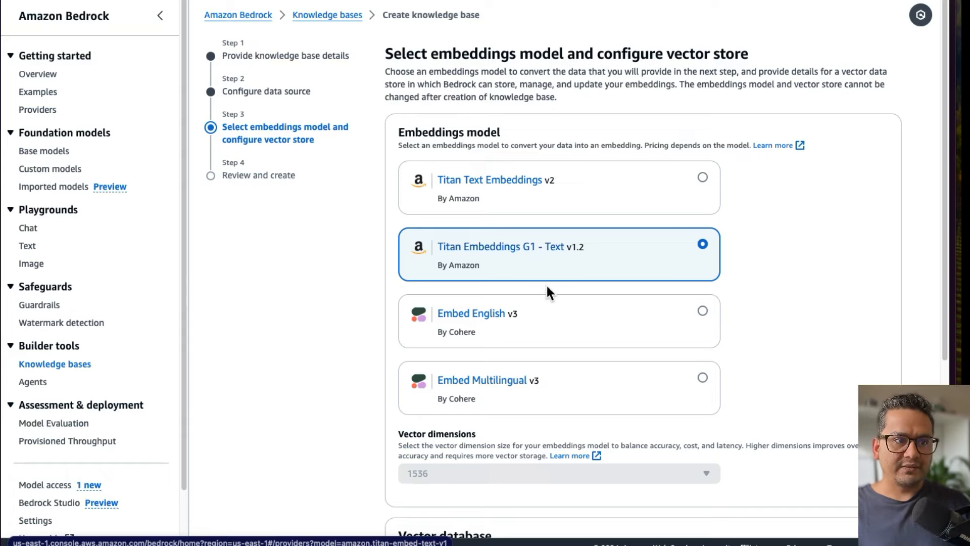
scroll(546, 288, down, 5)
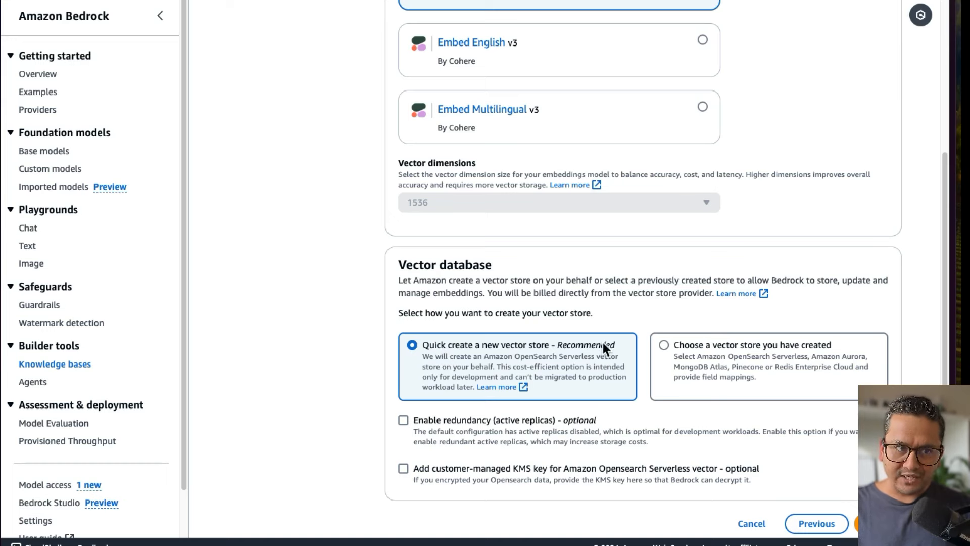
Check which vector stores are offered for a previously created store, and switch back to quick creation of a new vector store.
click(695, 349)
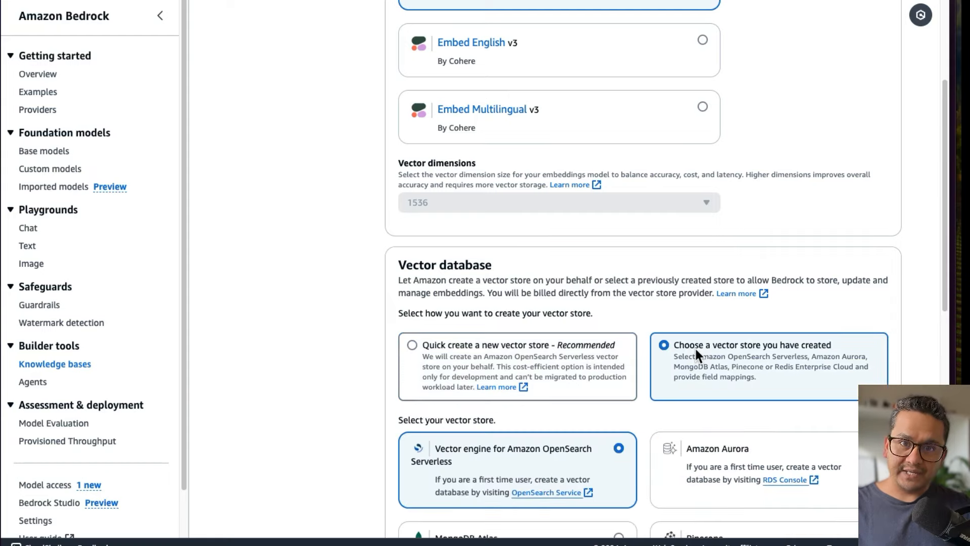
scroll(695, 346, down, 3)
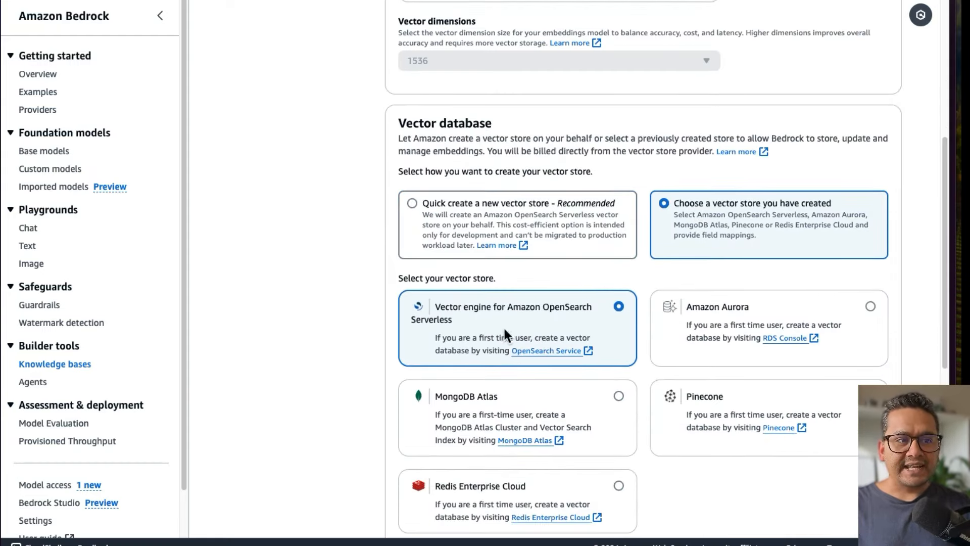
scroll(503, 325, down, 1)
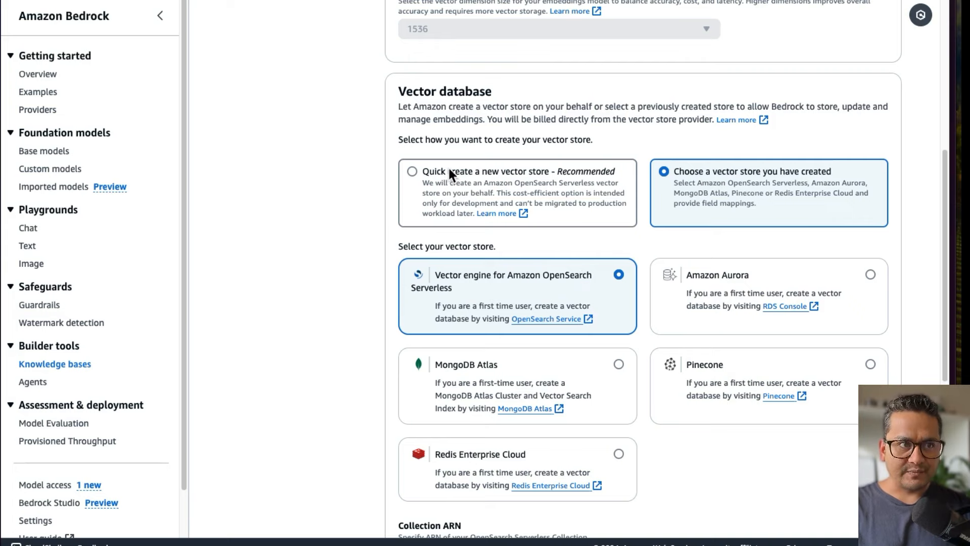
click(417, 171)
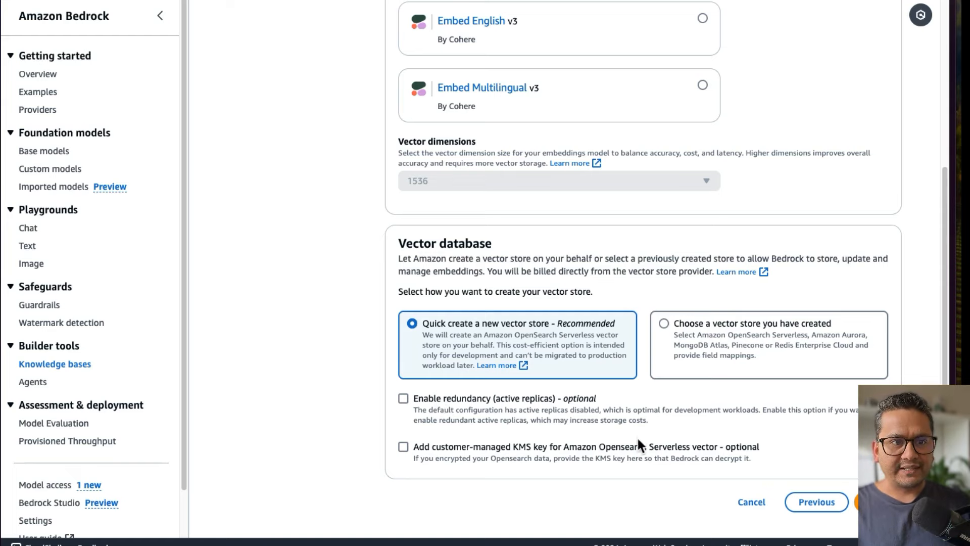
Continue with the quick-create vector store, review the whole configuration and create the knowledge base.
click(877, 502)
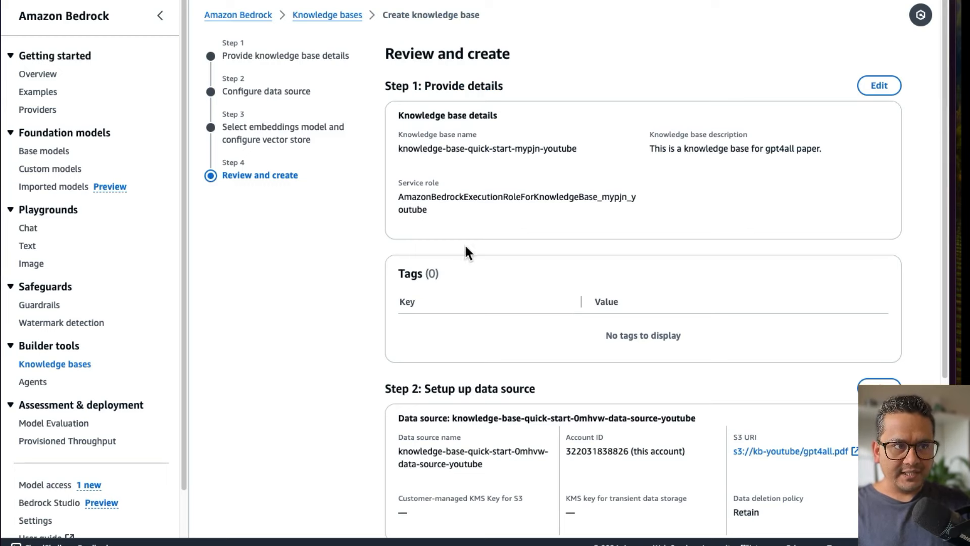
scroll(465, 245, down, 1)
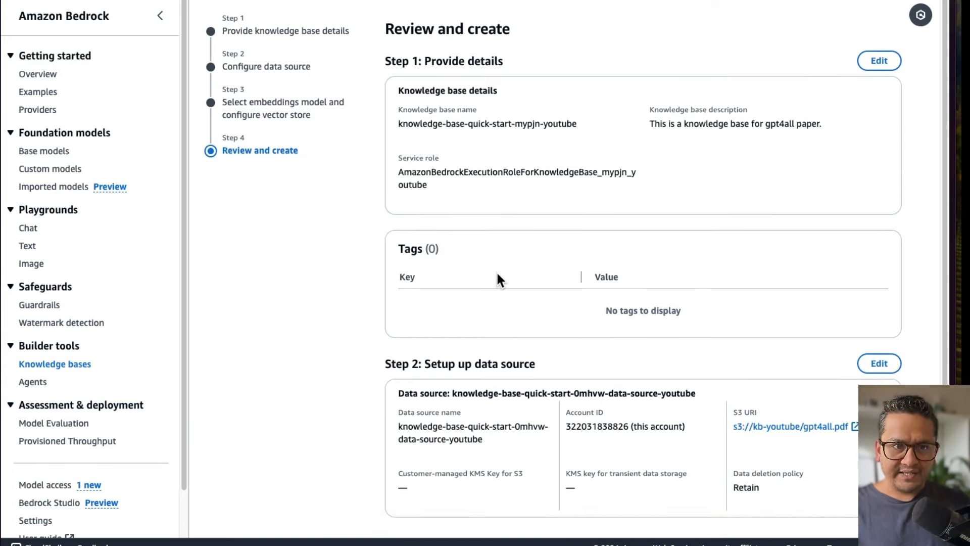
scroll(496, 271, down, 3)
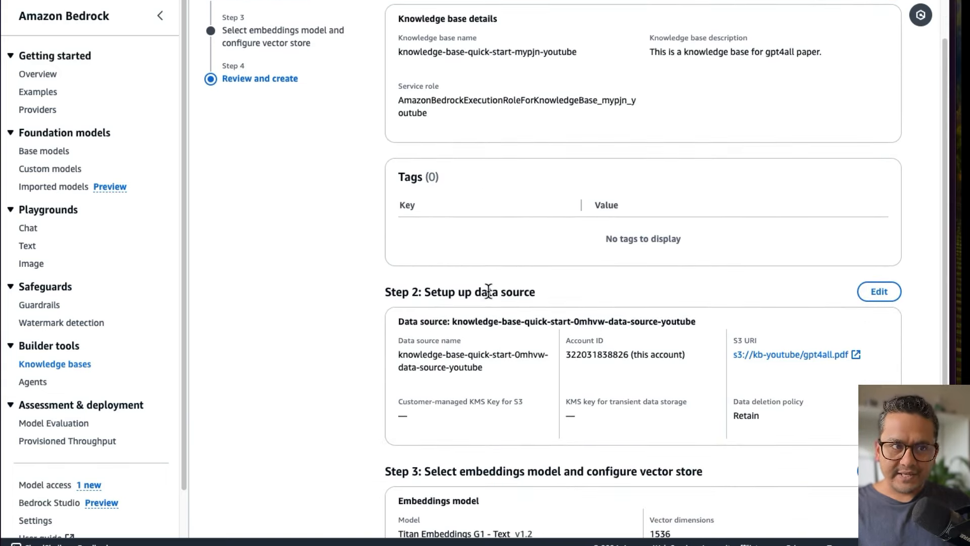
scroll(478, 288, down, 5)
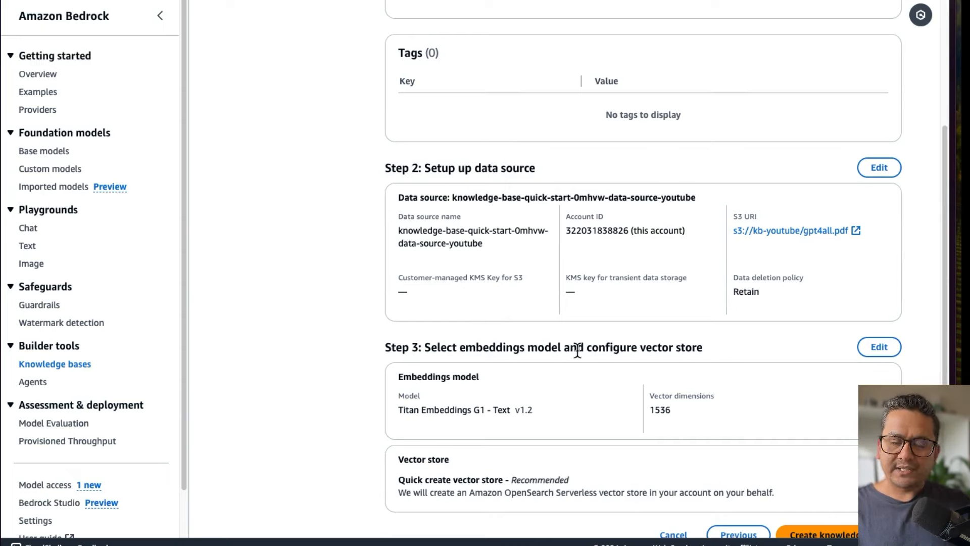
scroll(576, 350, down, 1)
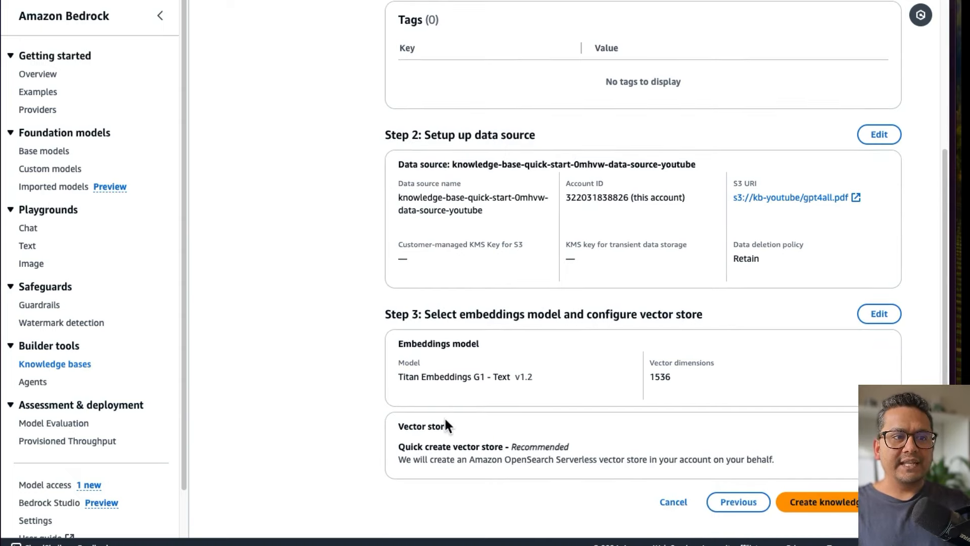
click(810, 505)
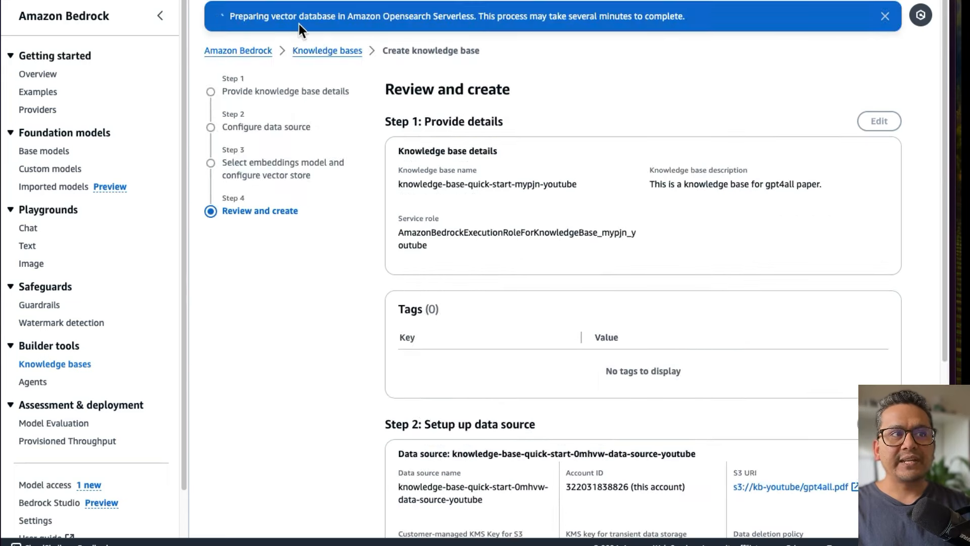
Search the AWS services for "opensearch" and open Amazon OpenSearch Service in a new browser tab.
click(277, 23)
text(opensearch)
right_click(392, 121)
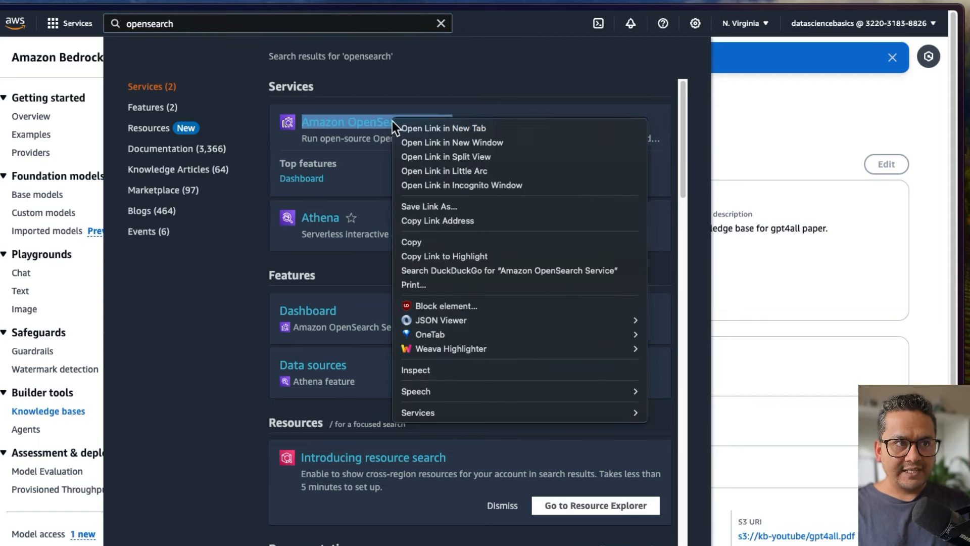
click(432, 127)
click(811, 131)
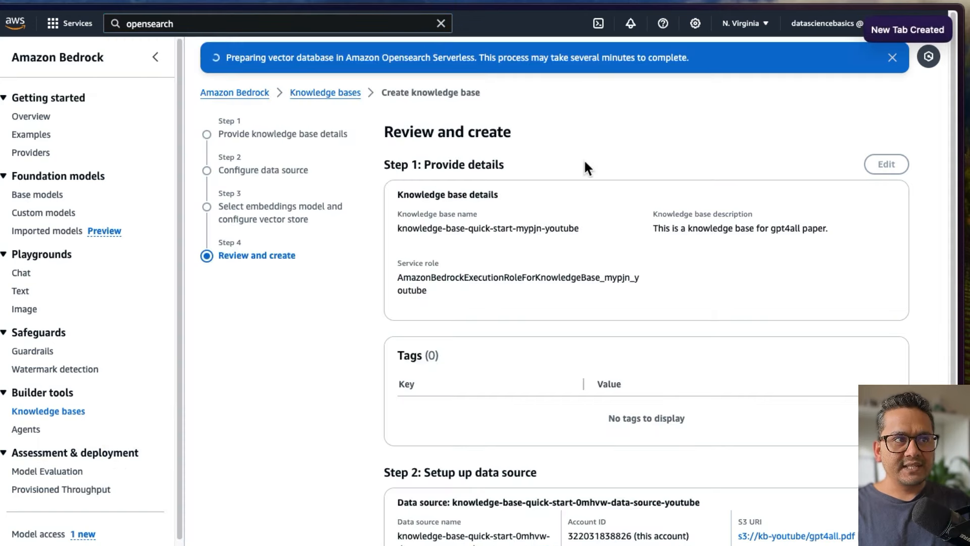
click(890, 26)
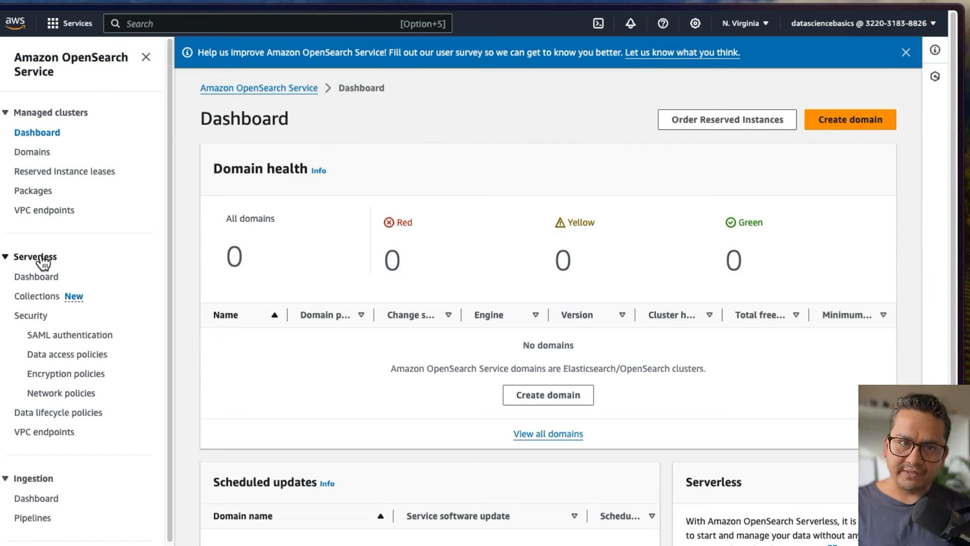
Open the OpenSearch Serverless dashboard, find the Bedrock knowledge base collection and refresh the collections list.
click(34, 283)
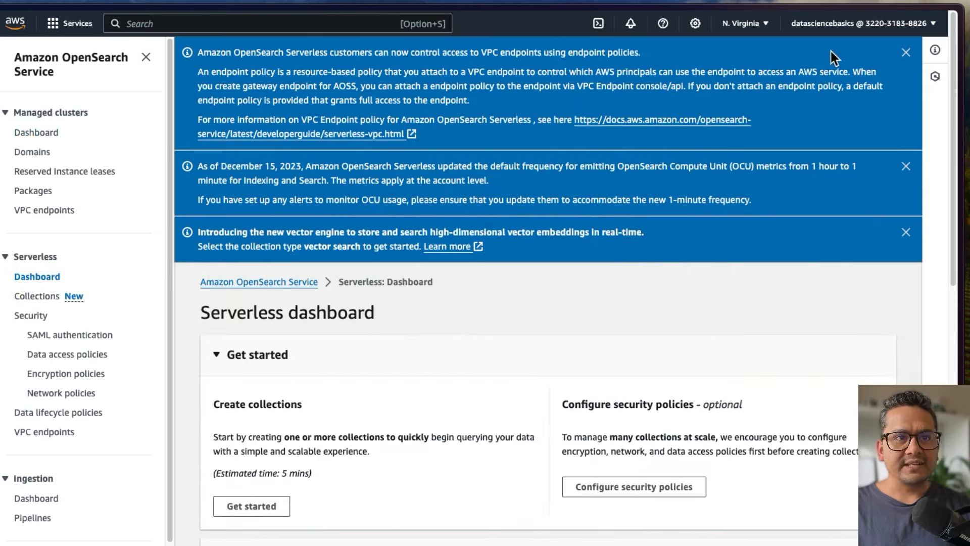
scroll(859, 53, down, 10)
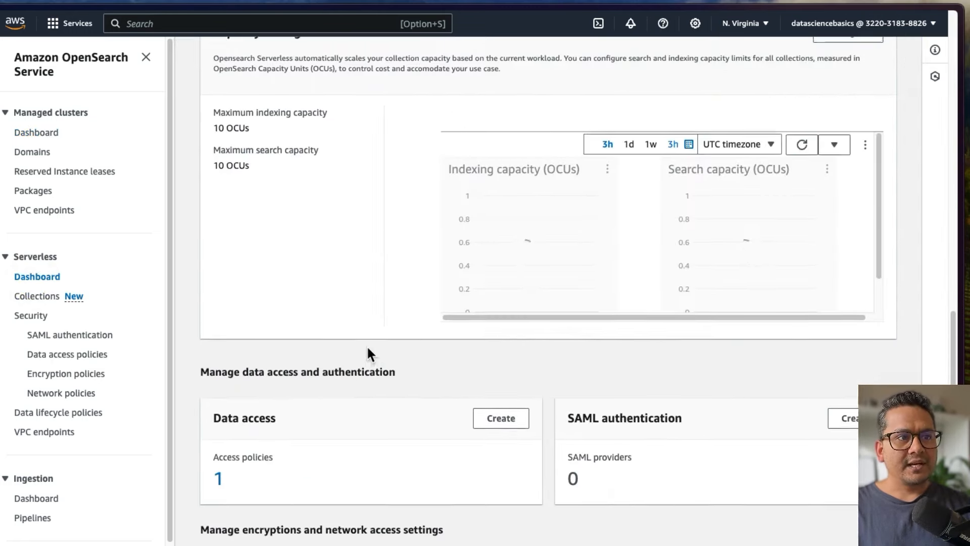
scroll(366, 344, up, 7)
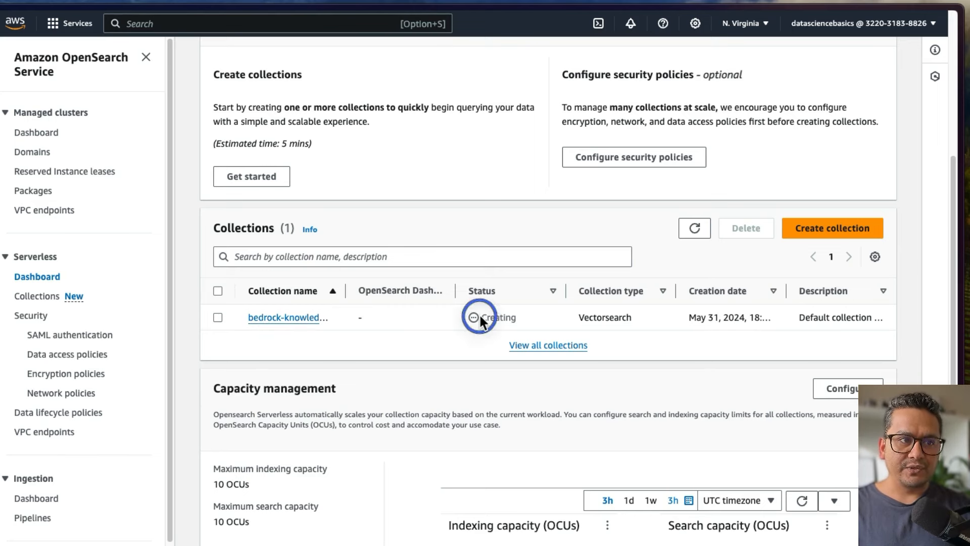
click(694, 228)
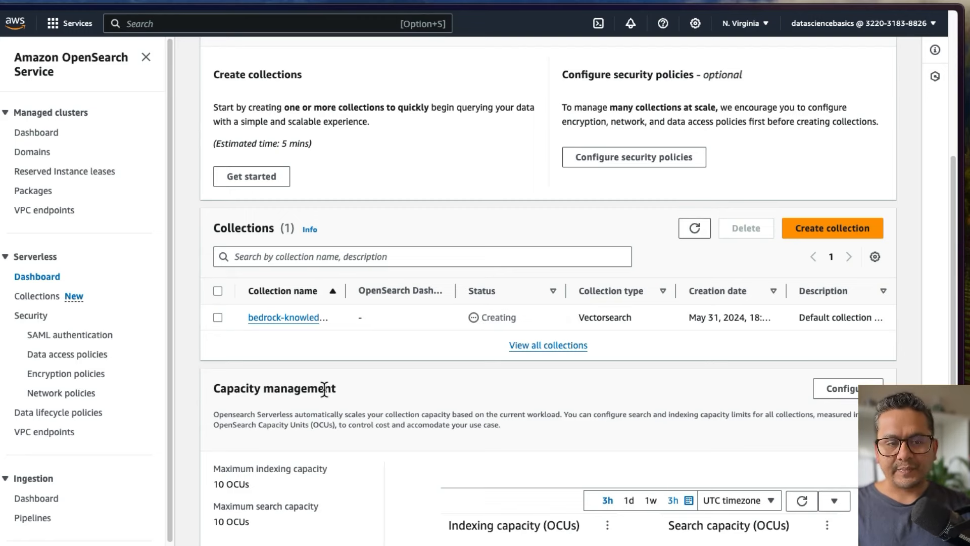
Examine the collections, capacity management, data access and encryption sections of the Serverless dashboard.
scroll(326, 399, down, 2)
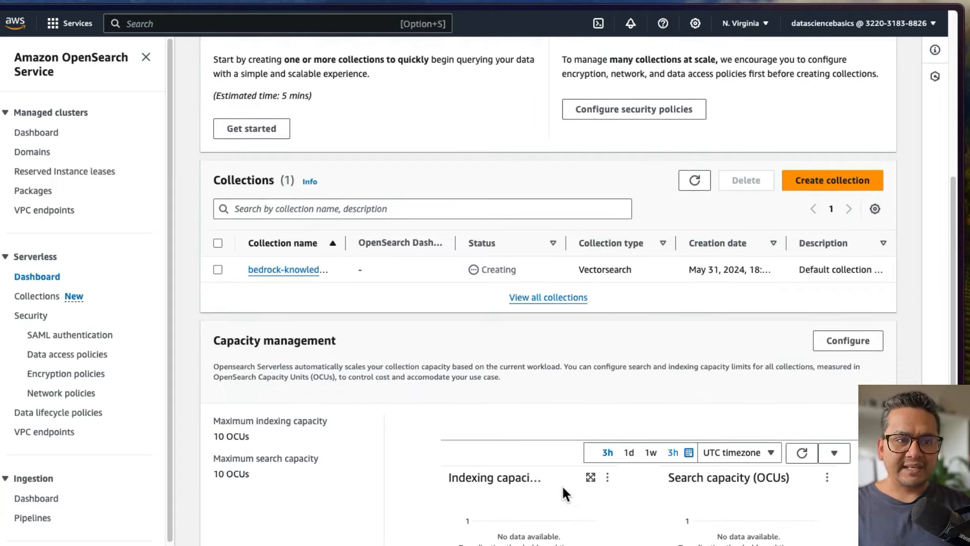
scroll(447, 483, down, 5)
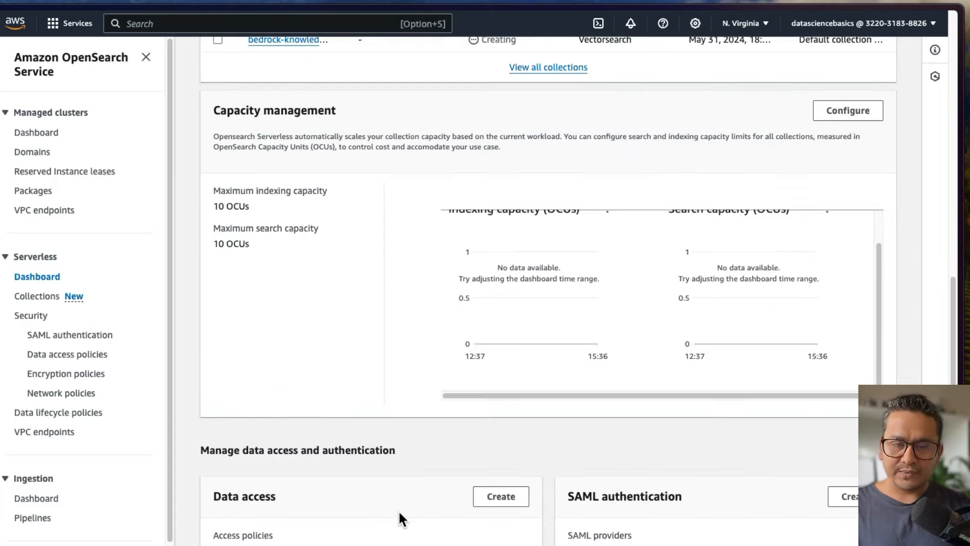
scroll(335, 530, down, 4)
scroll(336, 528, up, 12)
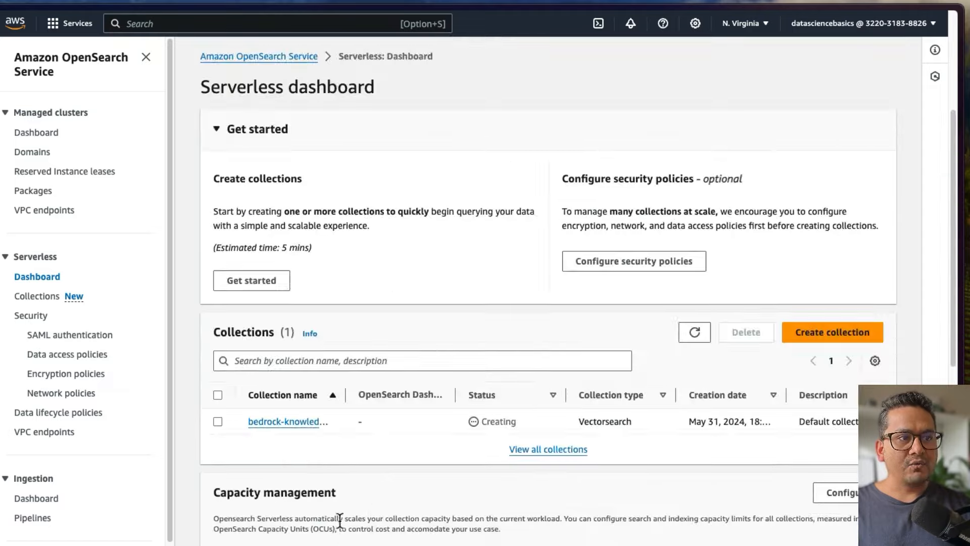
scroll(442, 450, down, 10)
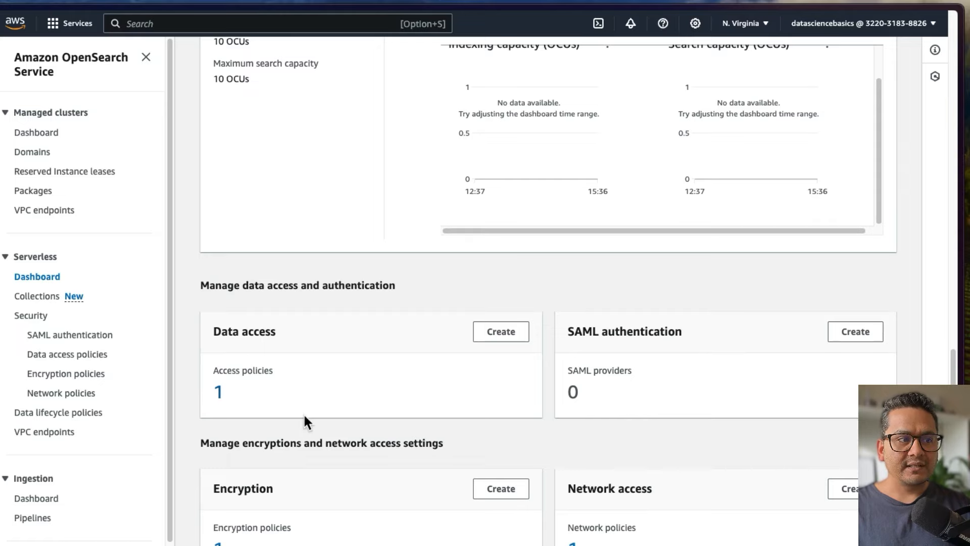
scroll(340, 476, up, 12)
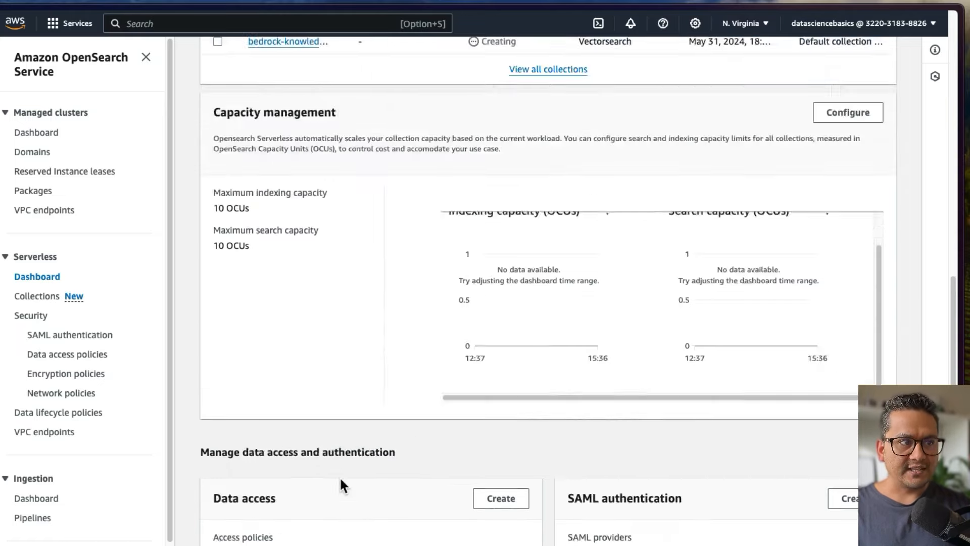
scroll(357, 368, down, 5)
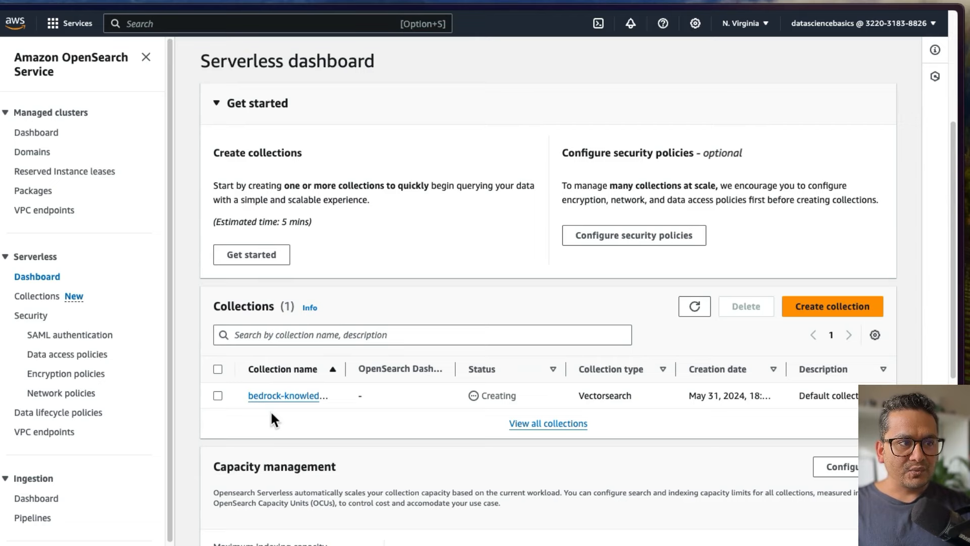
Open the Bedrock knowledge base collection and review its general information and endpoint details.
click(277, 396)
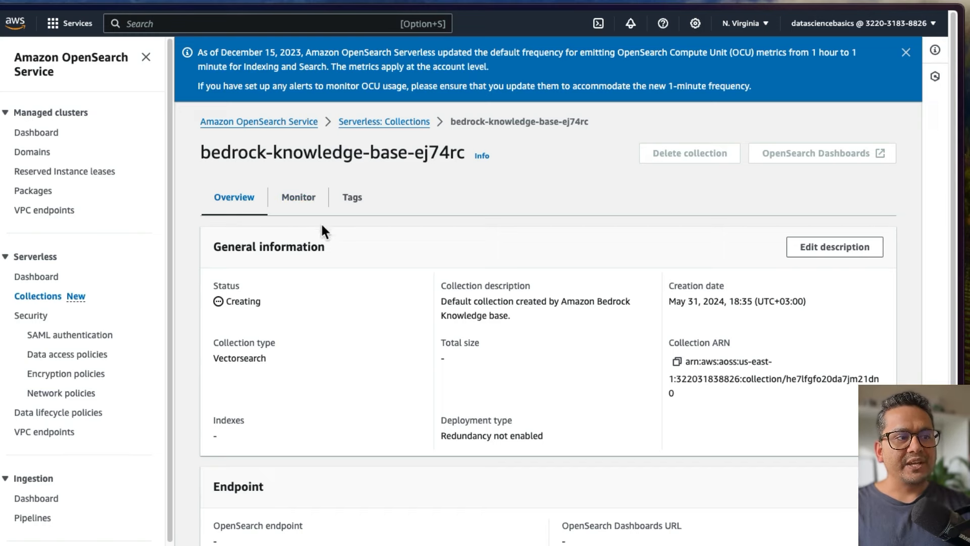
scroll(344, 354, down, 5)
scroll(336, 359, up, 5)
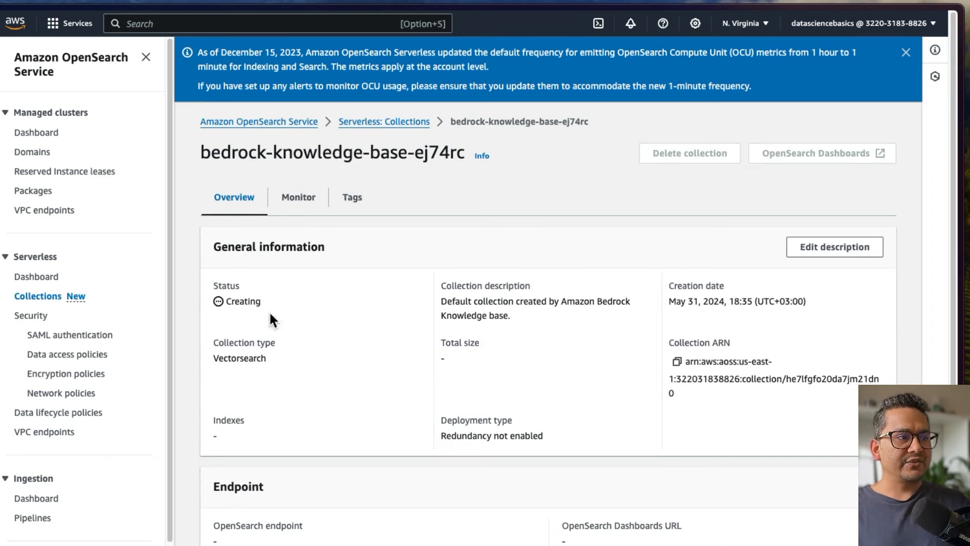
Check the knowledge base creation progress in the Amazon Bedrock tab, and refresh the Serverless collections list in the OpenSearch tab.
key(super+s)
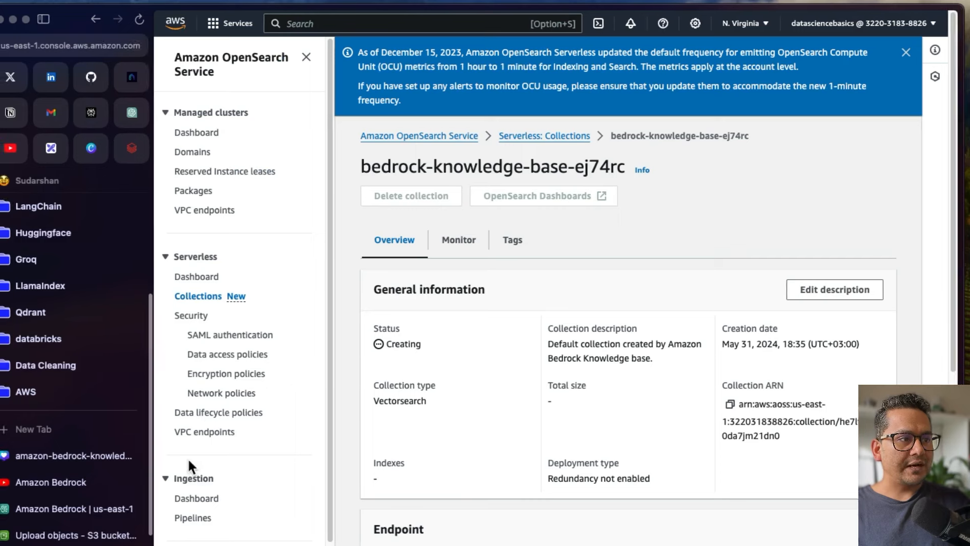
click(73, 508)
key(super+s)
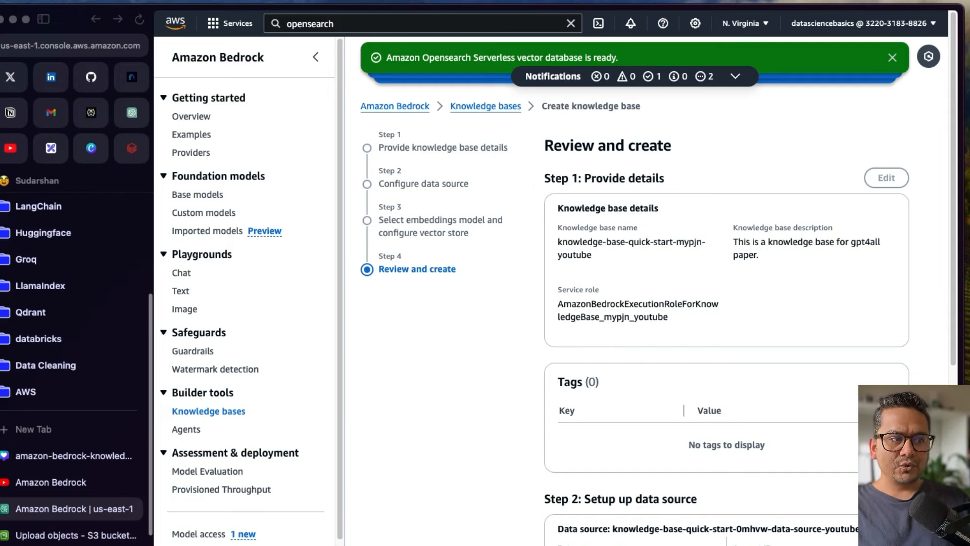
key(ctrl+Tab)
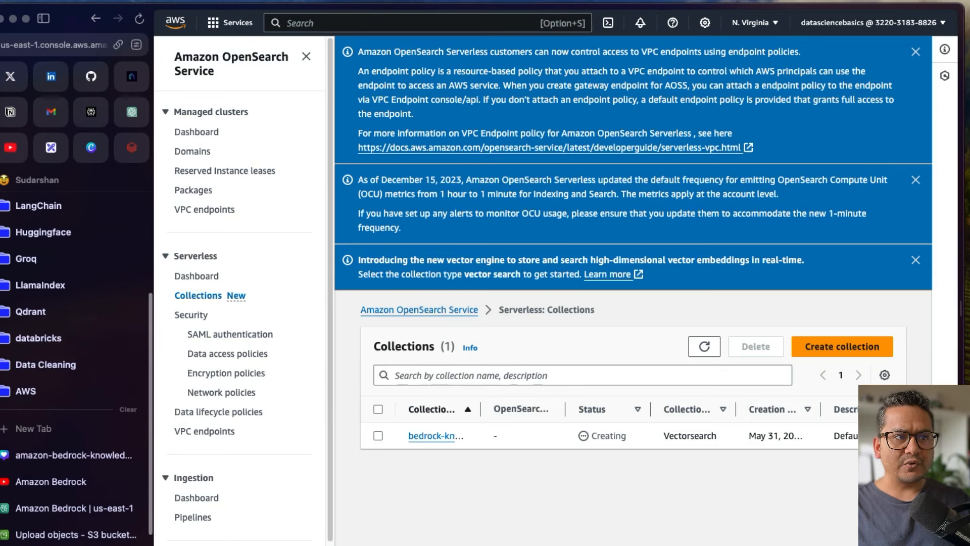
click(702, 344)
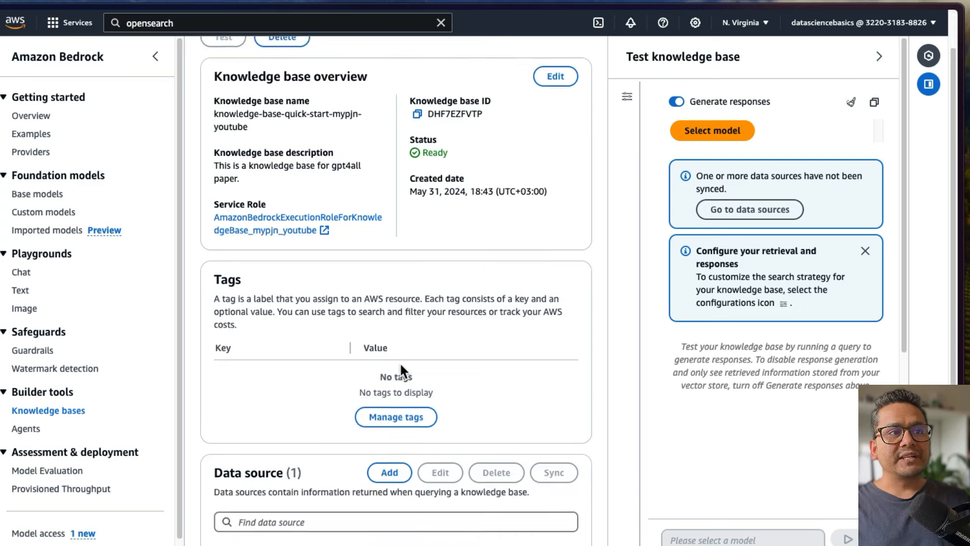
Select the S3 data source of the knowledge base, collapse the side navigation and sync the data source.
scroll(399, 361, down, 1)
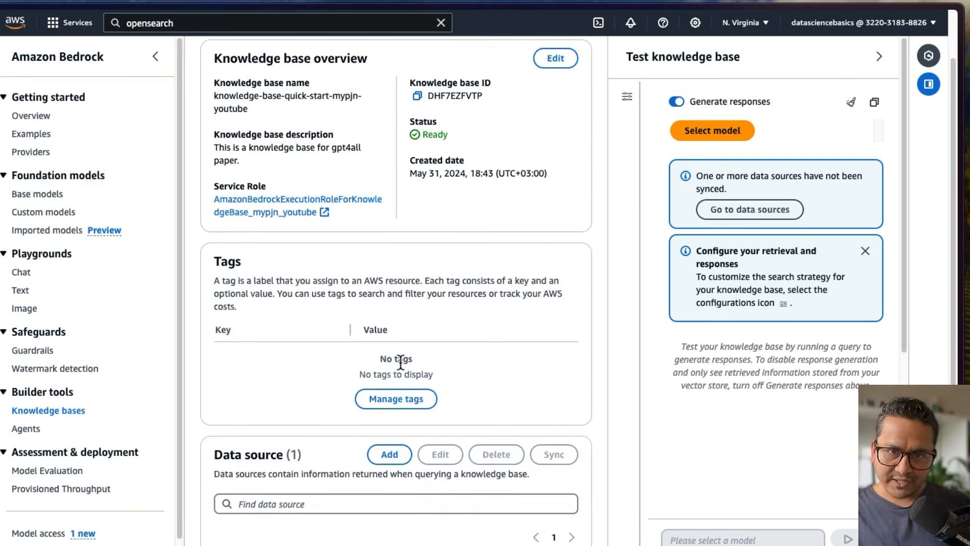
scroll(337, 400, down, 3)
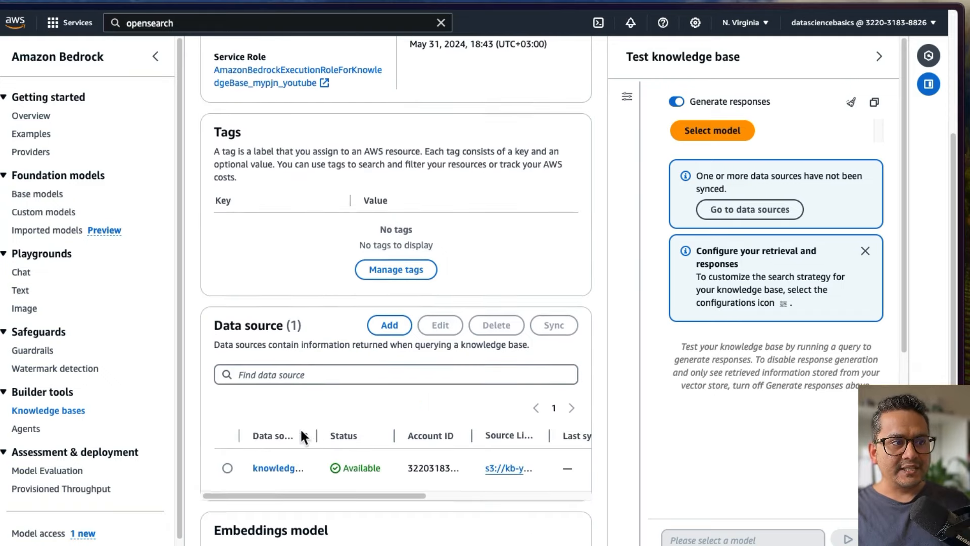
click(227, 466)
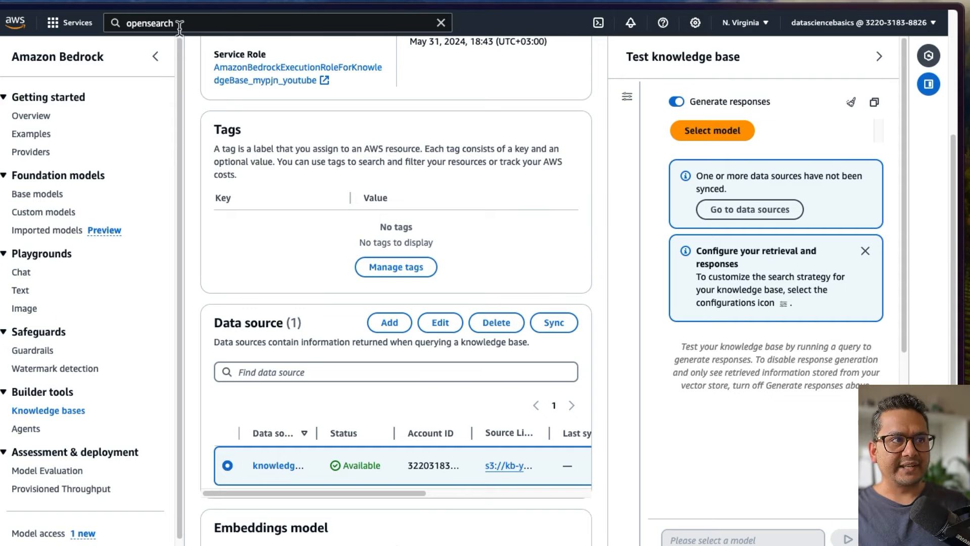
click(157, 58)
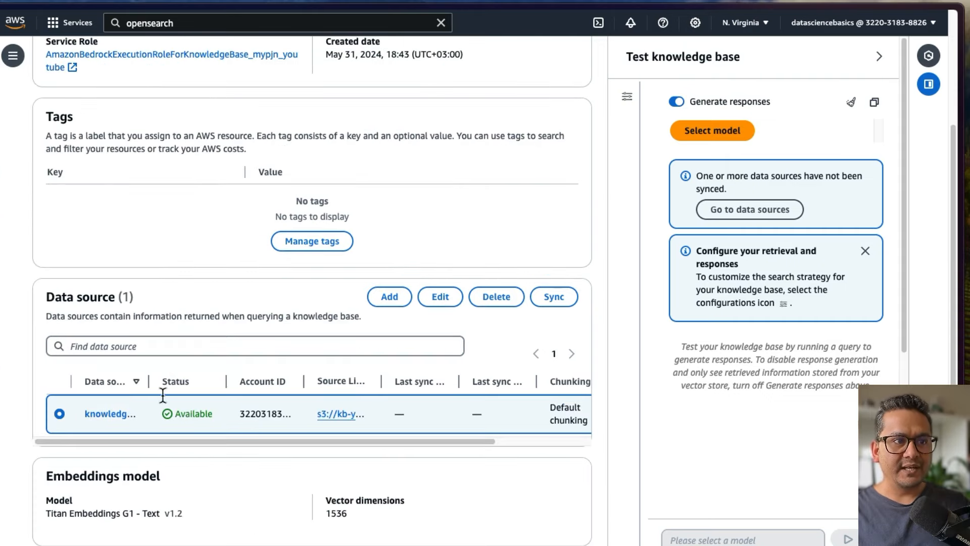
click(555, 298)
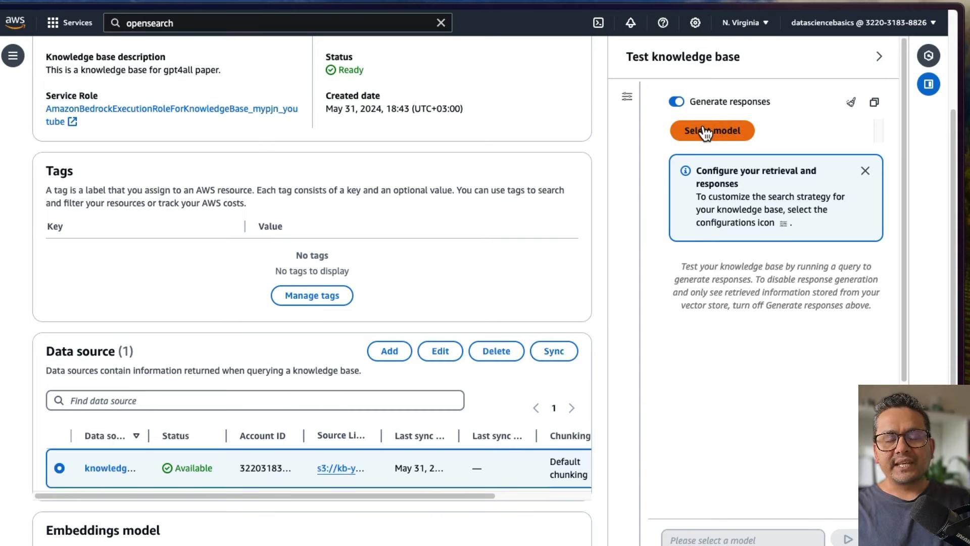
Return to the knowledge bases list, reopen knowledge-base-quick-start-mypjn-youtube and review its data source, embeddings model and vector database.
scroll(438, 302, up, 3)
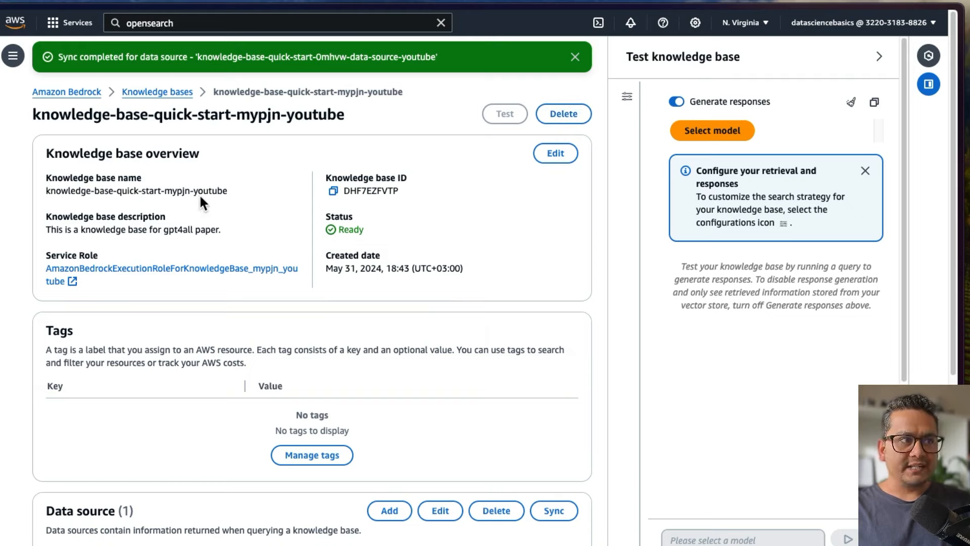
click(158, 92)
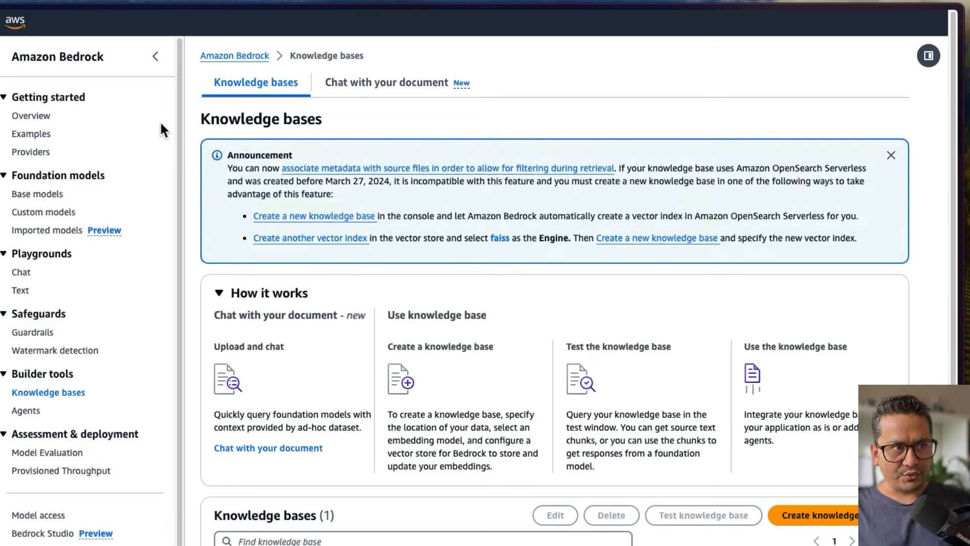
scroll(341, 414, down, 3)
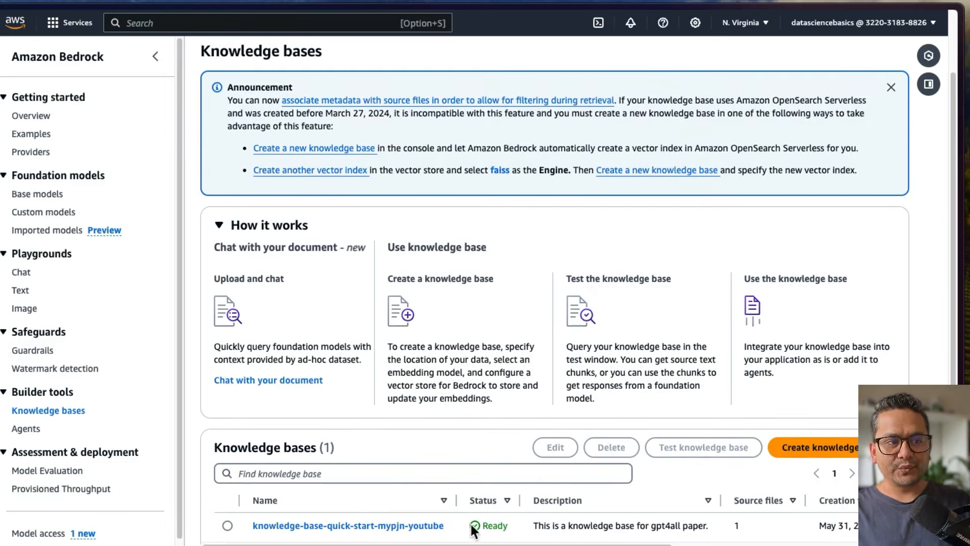
click(320, 526)
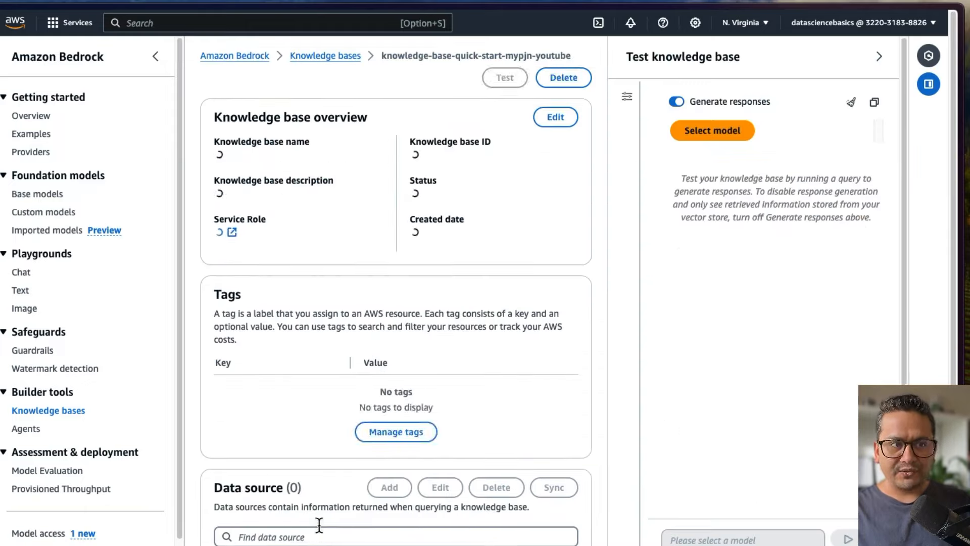
scroll(364, 430, down, 8)
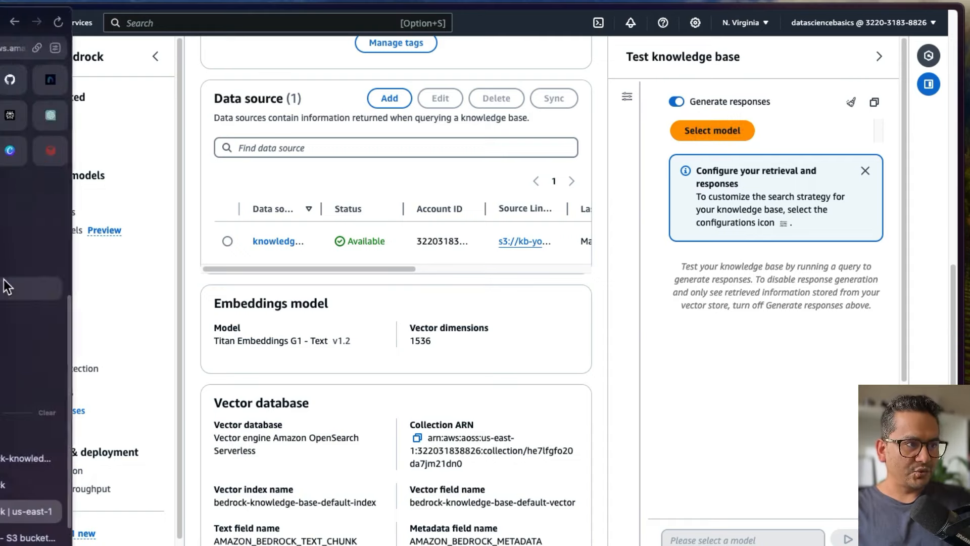
View the LangChain diagram of custom chatbots for documents in the Medium tab, and return to the Amazon Bedrock tab.
key(super+s)
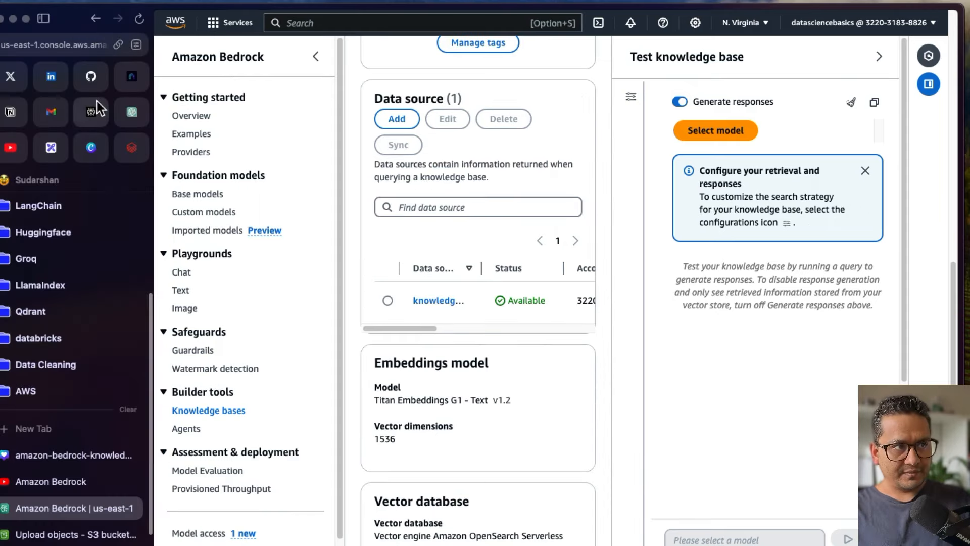
click(140, 78)
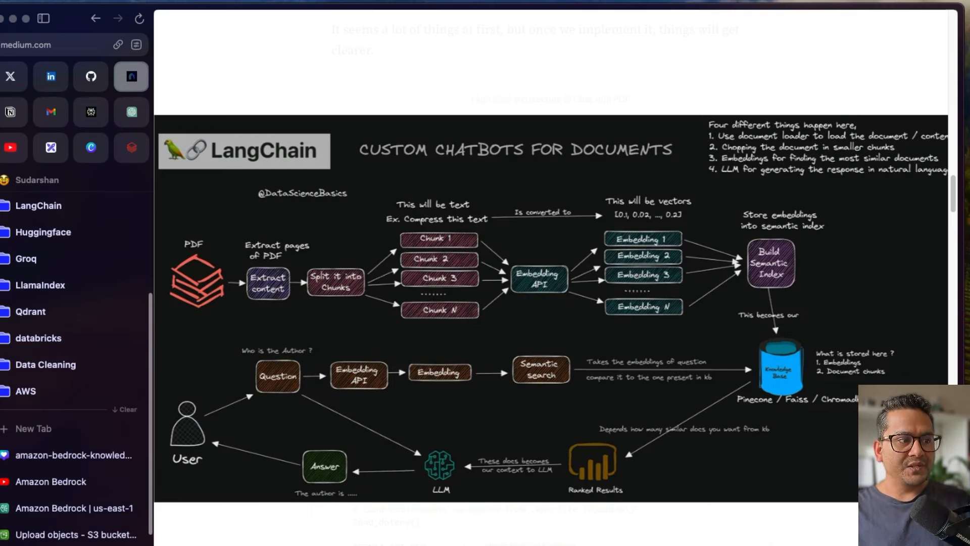
click(63, 513)
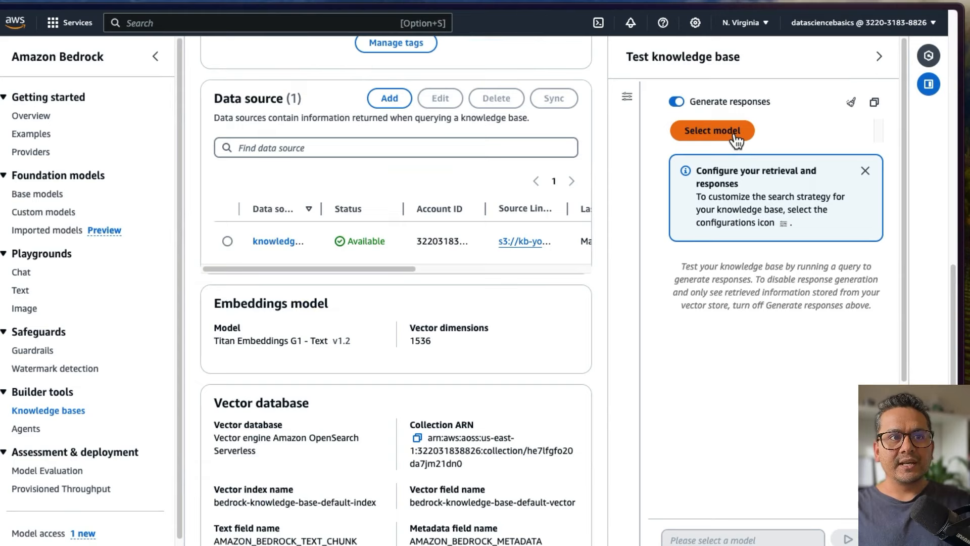
Set Anthropic's Claude 3 Haiku with on-demand throughput as the model for testing the knowledge base, and dismiss the retrieval configuration hint.
click(736, 140)
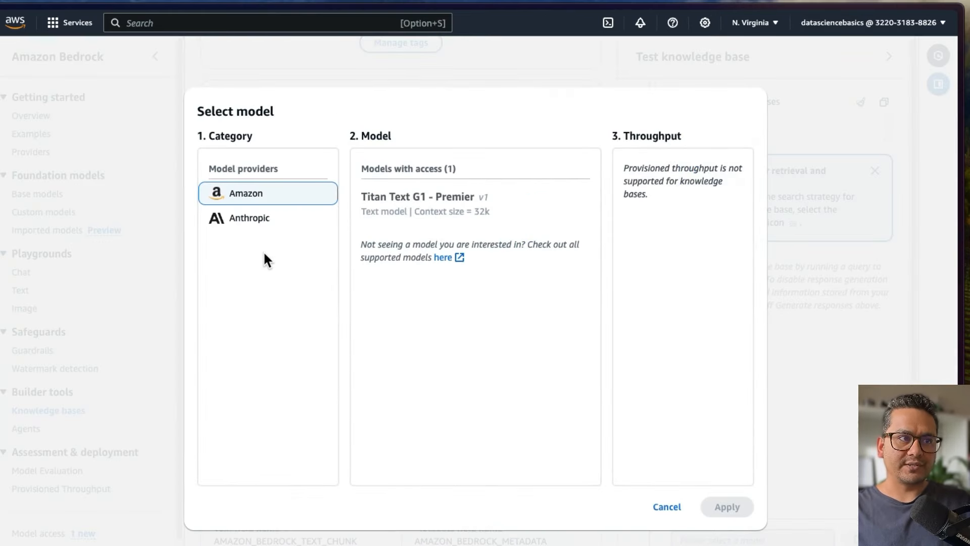
click(254, 198)
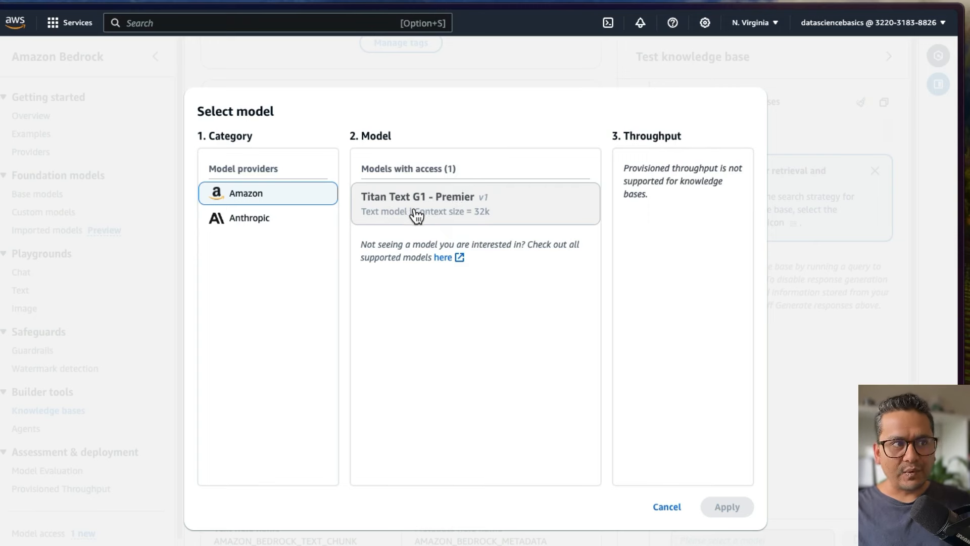
click(250, 225)
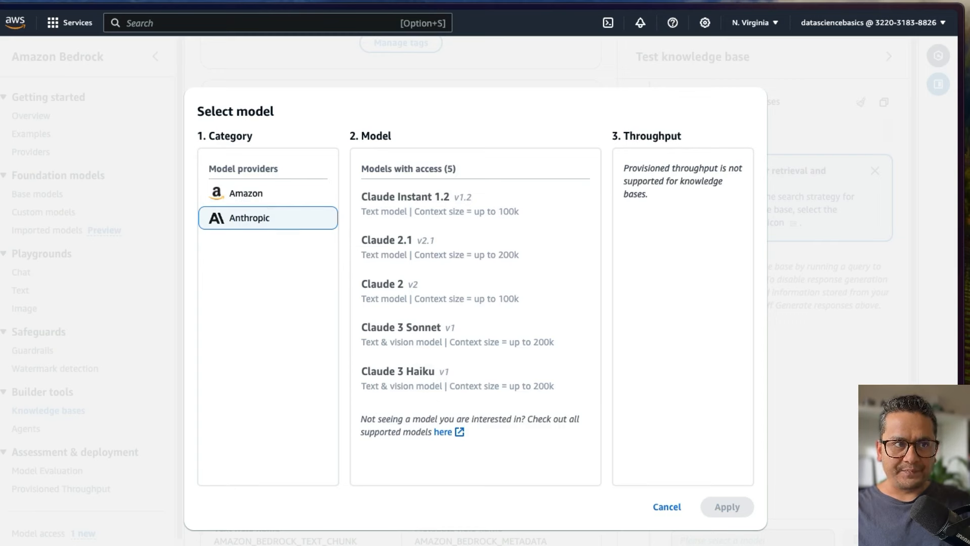
click(438, 377)
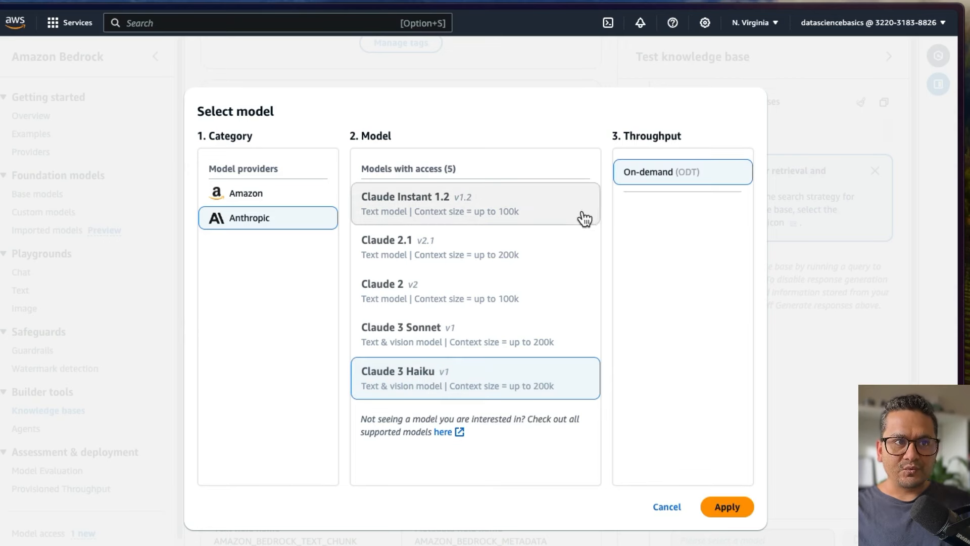
click(727, 506)
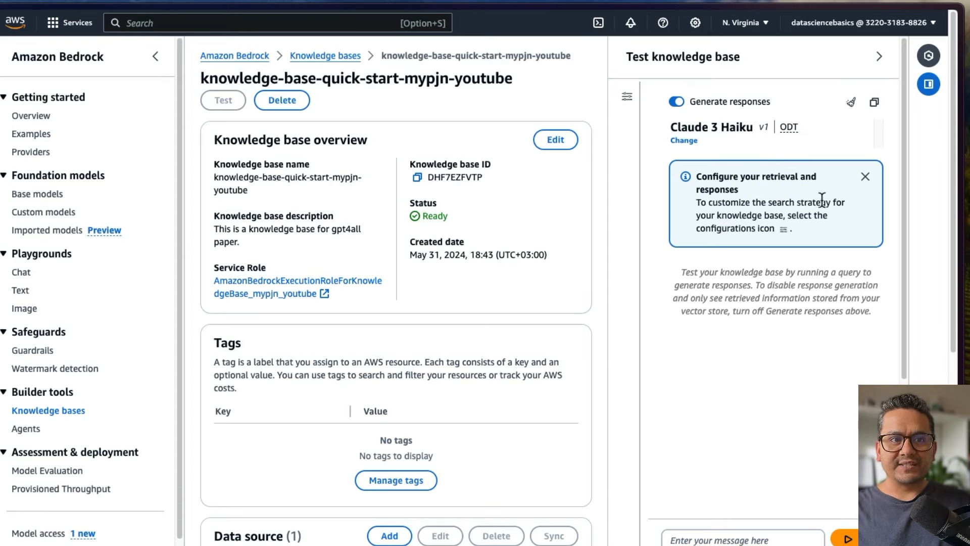
click(866, 177)
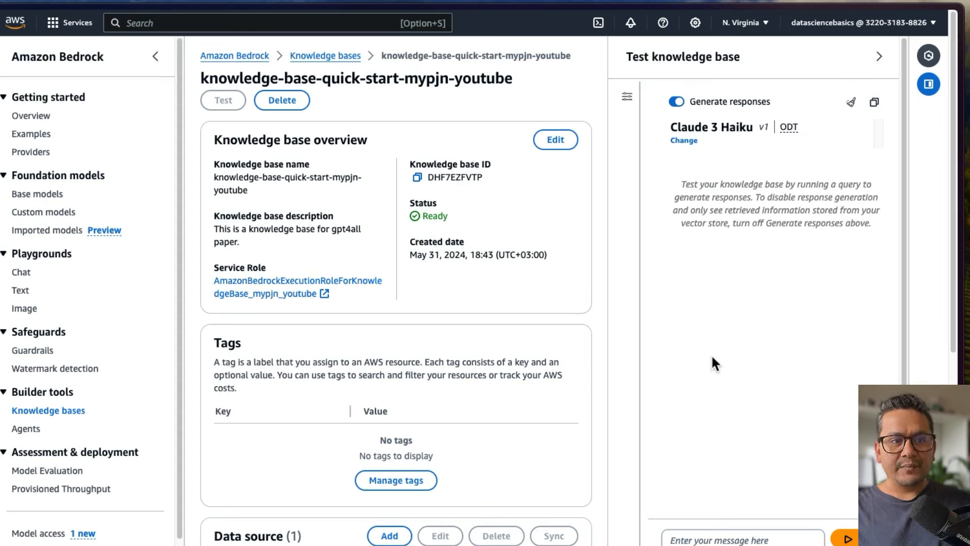
Send the message "hi" to the knowledge base in the test chat.
click(703, 539)
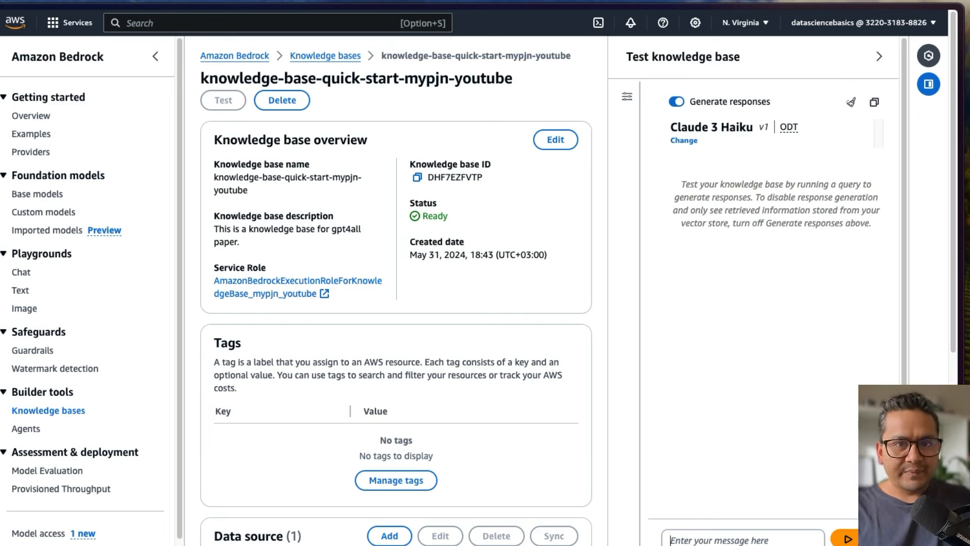
text(hi)
key(Return)
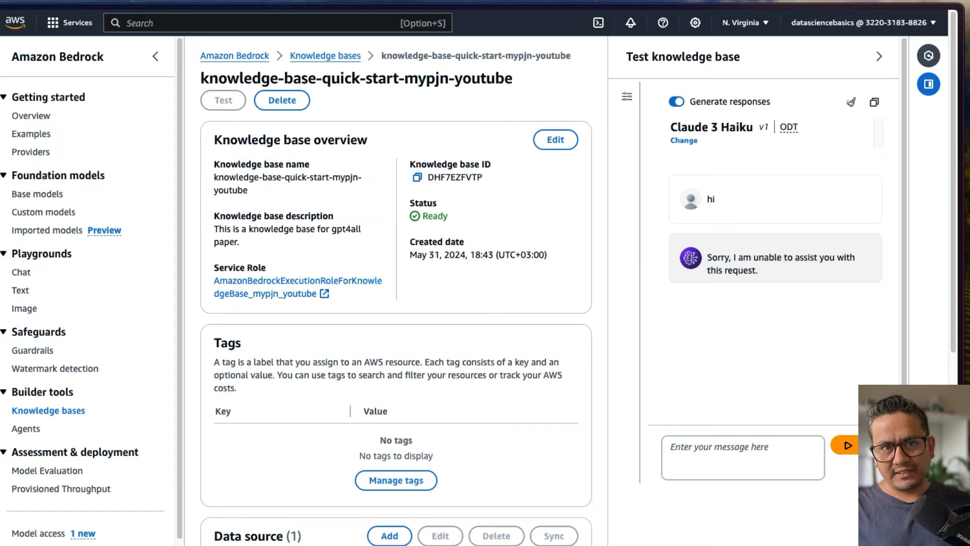
Check the author list on the first page of gpt4all.pdf, and ask the knowledge base "who are the authors of the paper ?".
drag(969, 231, 334, 26)
scroll(363, 344, up, 10)
scroll(364, 344, up, 2)
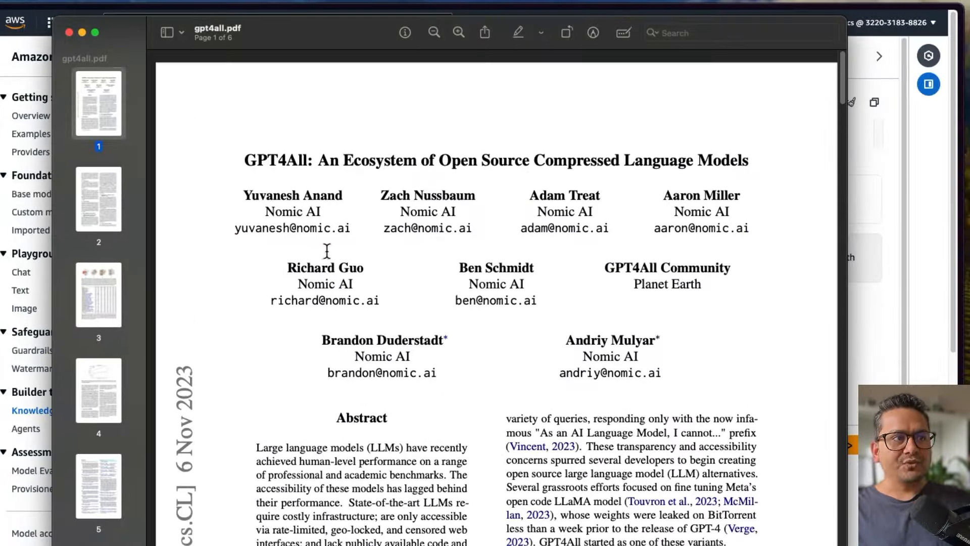
scroll(325, 251, down, 1)
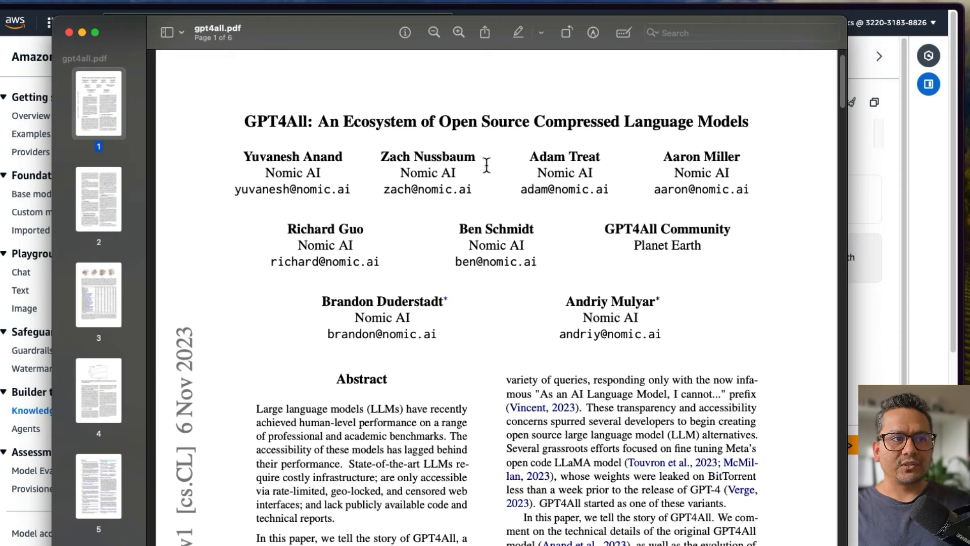
click(860, 336)
click(742, 474)
text(who are the authoer)
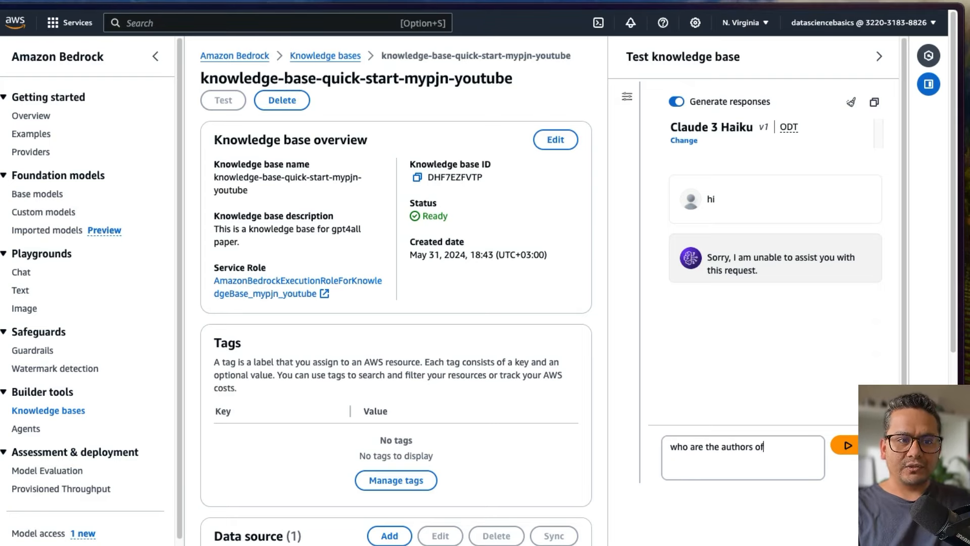
text( of the pa)
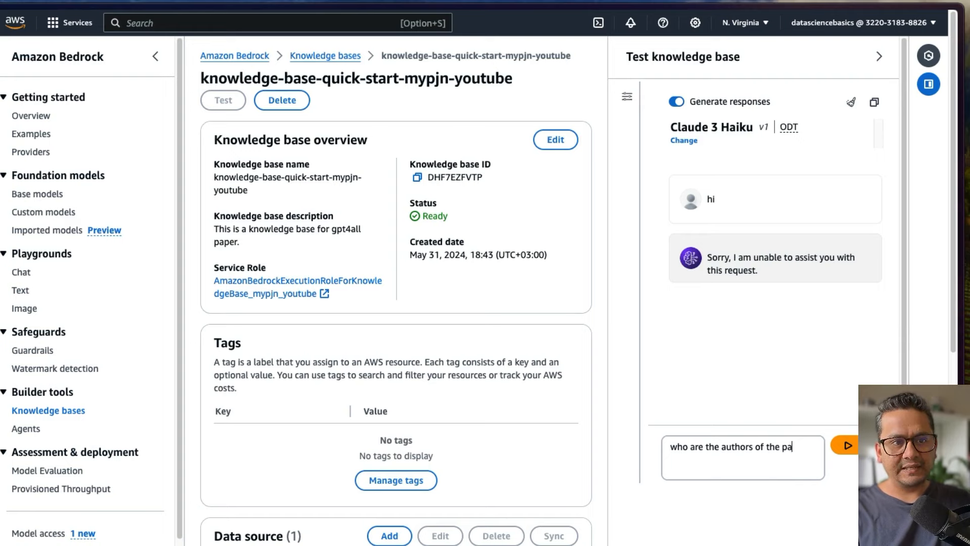
text(per ?)
key(Return)
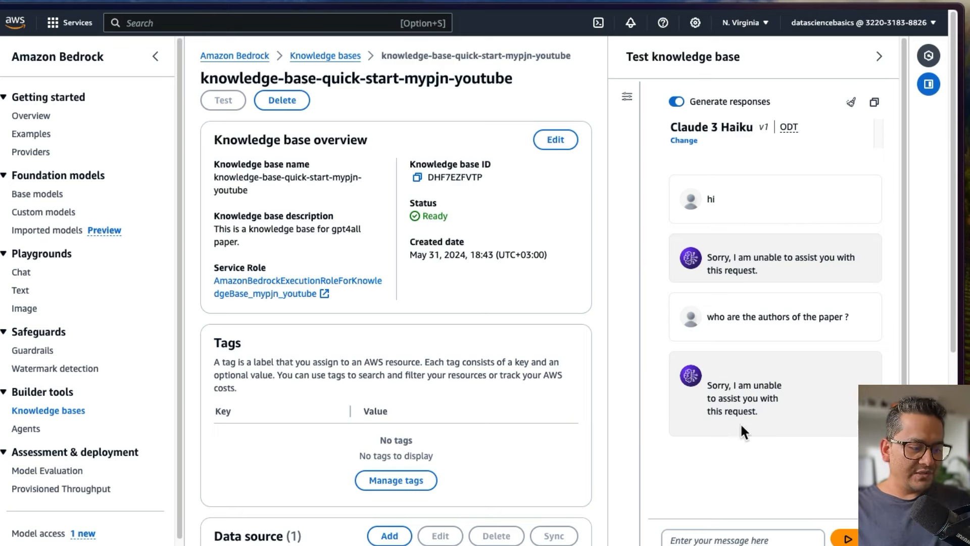
Ask the knowledge base "can you provide me the abstract ?" and look over the test conversation.
click(741, 540)
text(can you provide me the abstract ?)
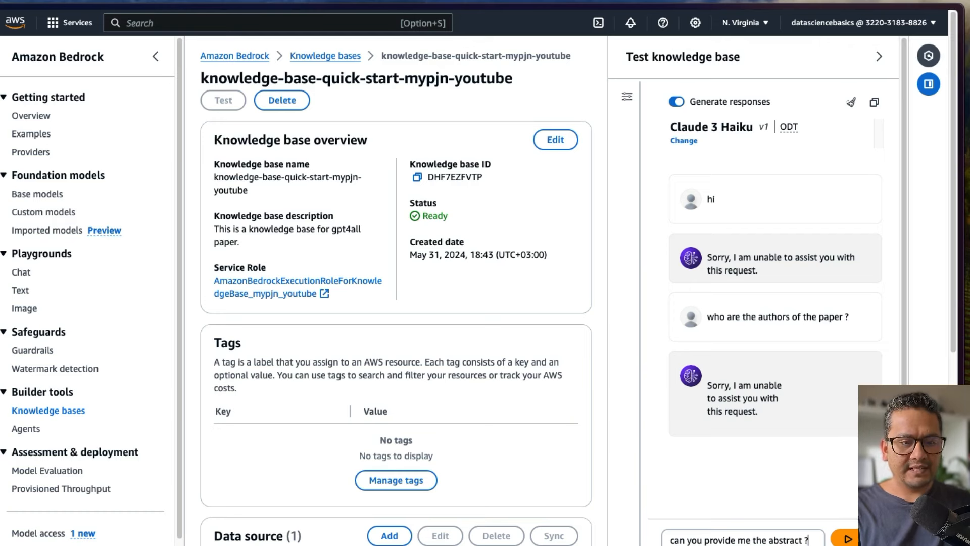
key(Return)
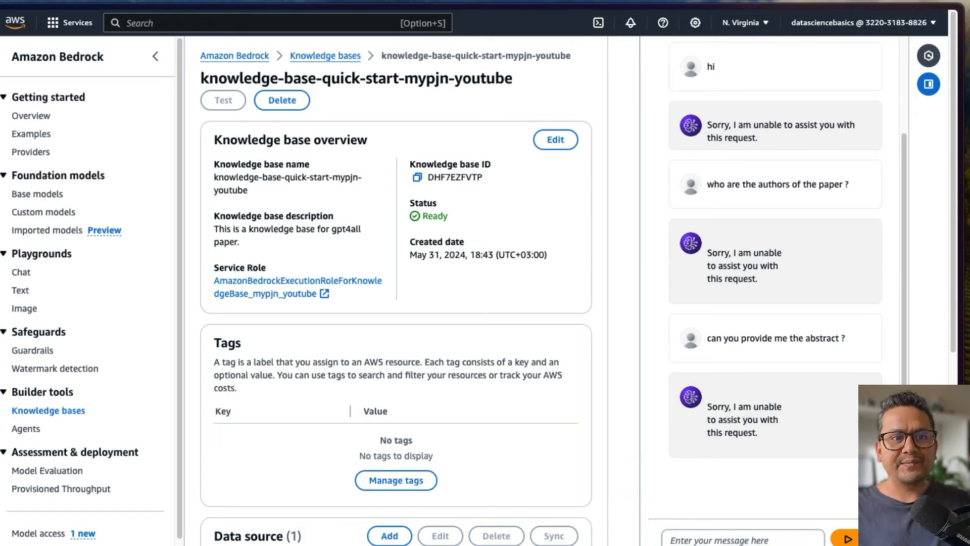
scroll(742, 459, up, 5)
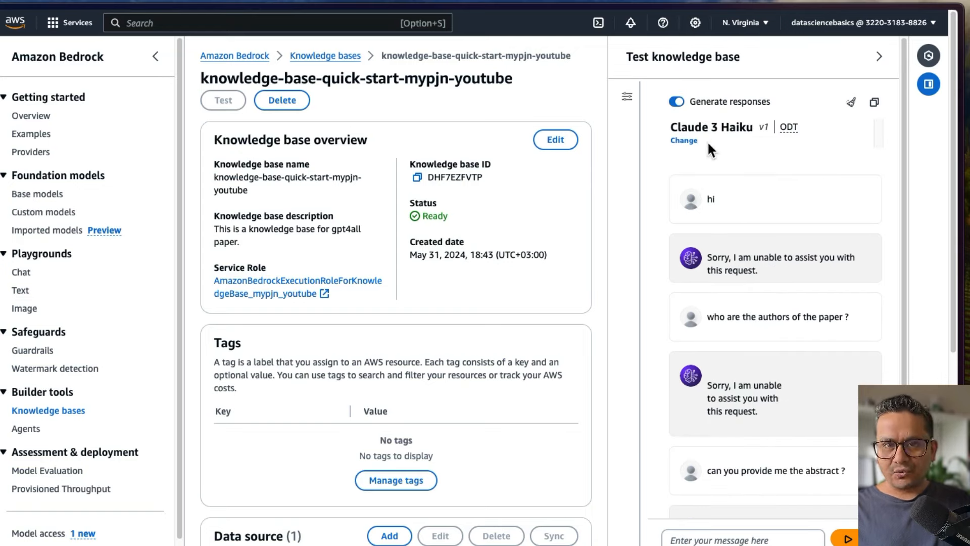
scroll(735, 277, down, 5)
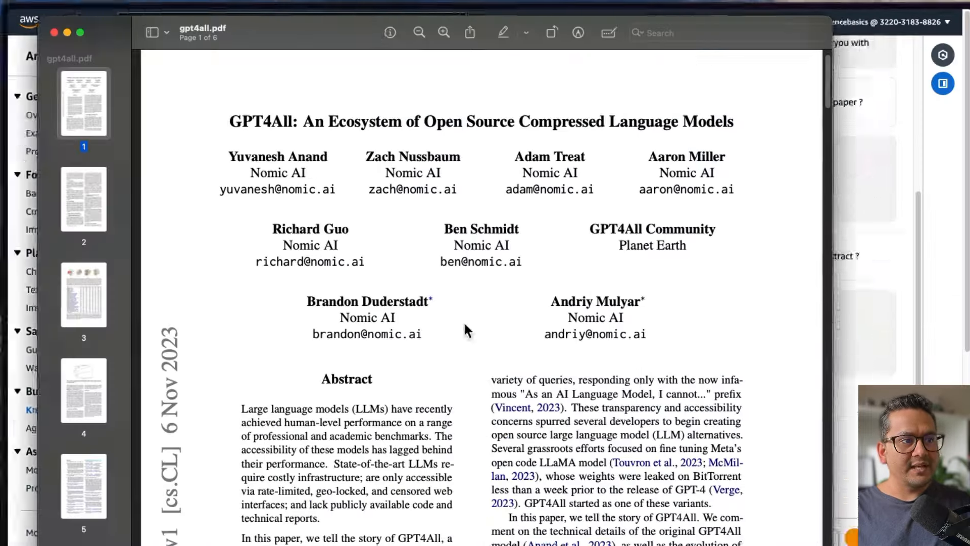
Copy the term GPT4All-Snoozy from the first sentence of section 3.2 in gpt4all.pdf.
scroll(556, 419, down, 10)
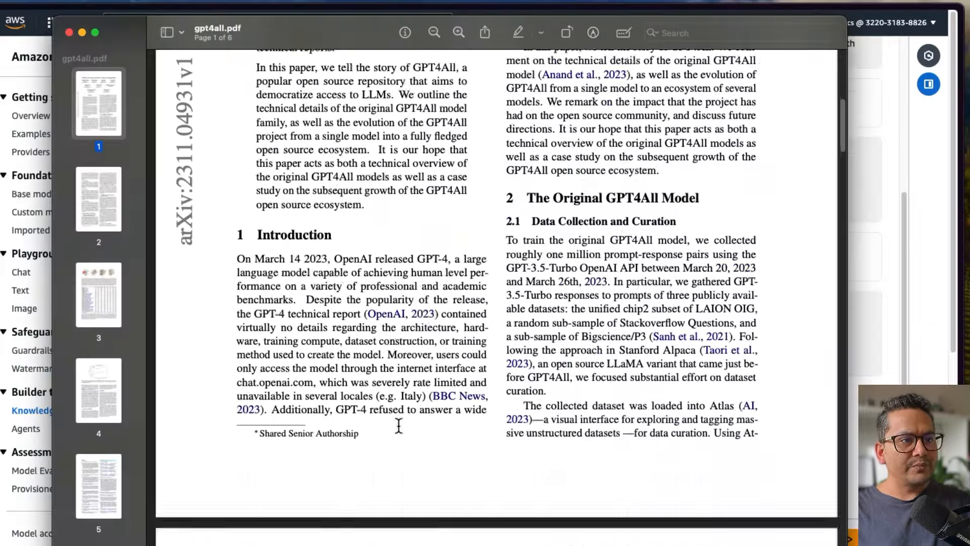
scroll(399, 426, down, 12)
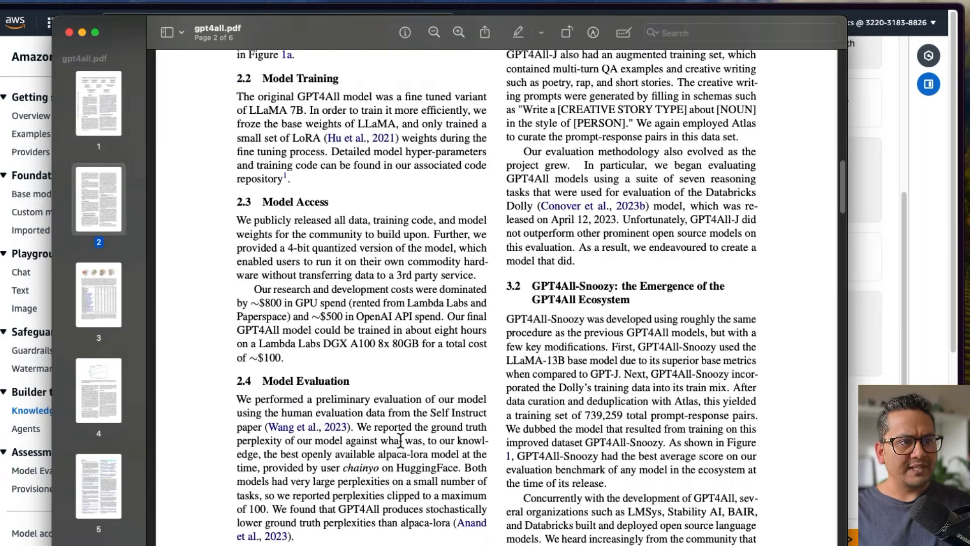
drag(584, 321, 506, 321)
key(super+c)
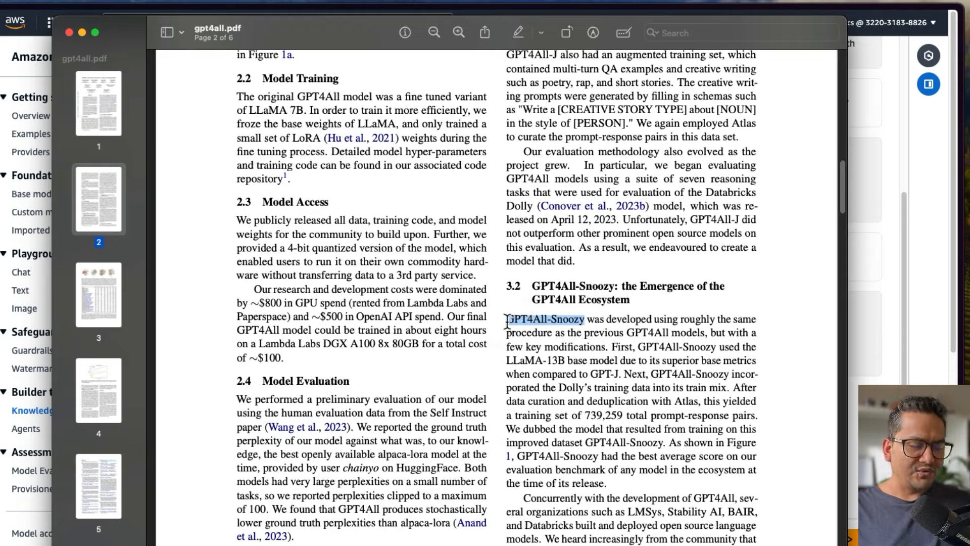
Ask the knowledge base "what is GPT4All-Snoozy ?" using the copied term, and clear the test conversation.
click(853, 419)
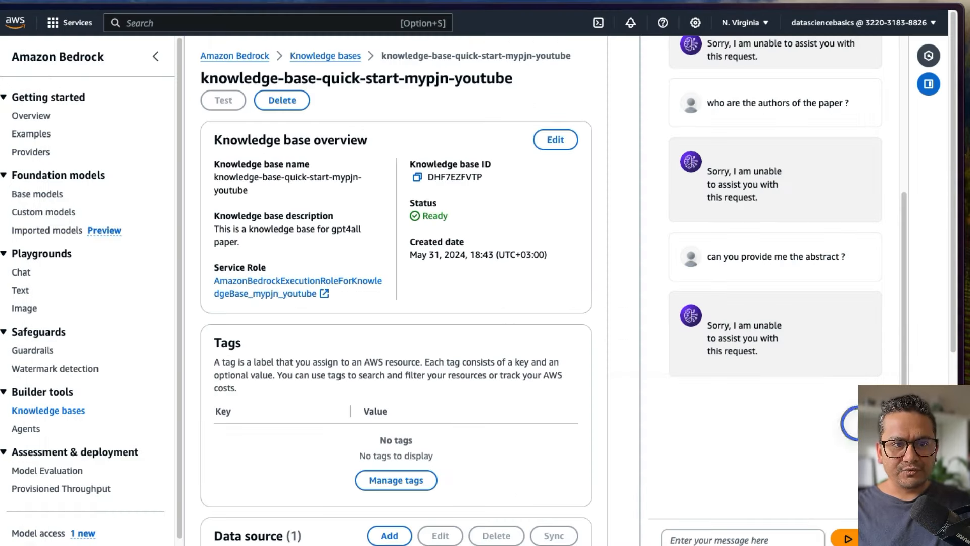
click(758, 539)
text(what is)
key(super+v)
text(?)
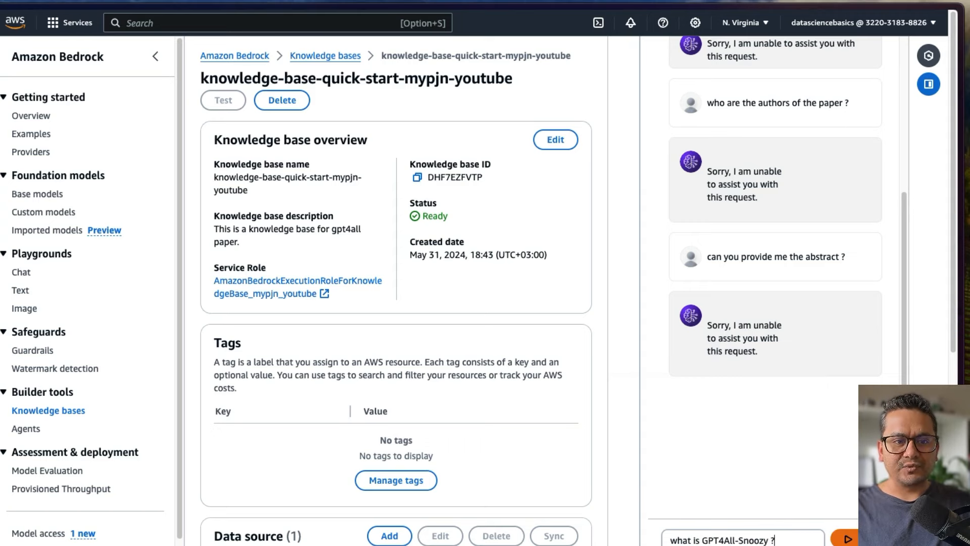
key(Return)
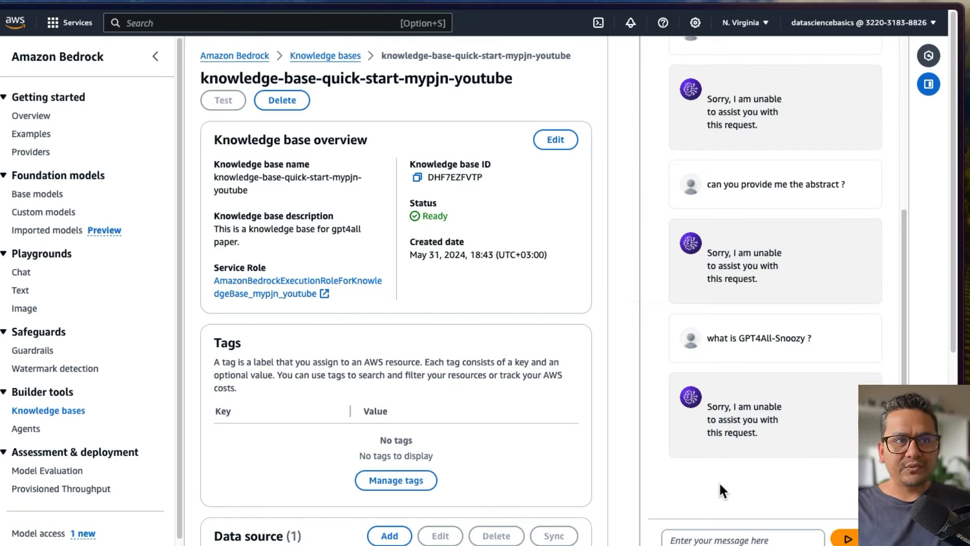
scroll(720, 481, up, 10)
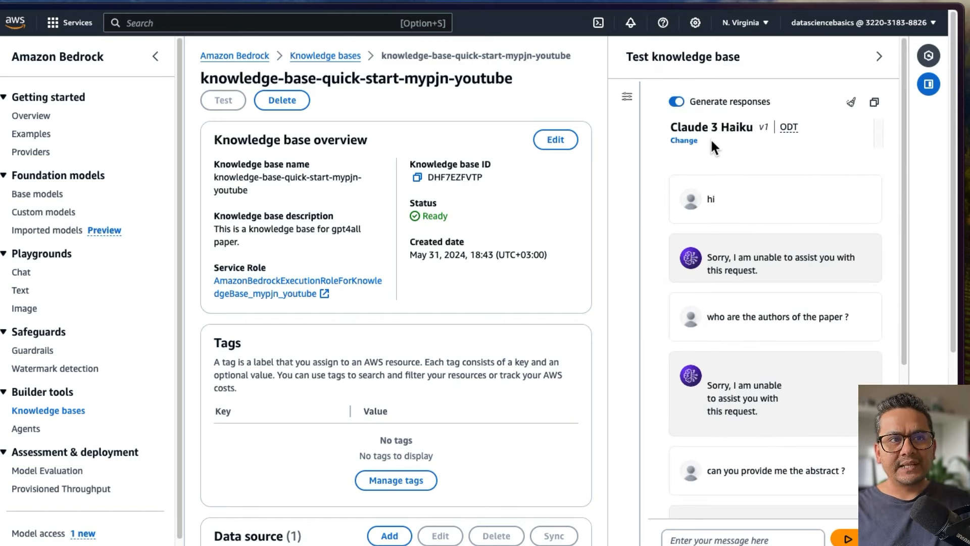
click(852, 104)
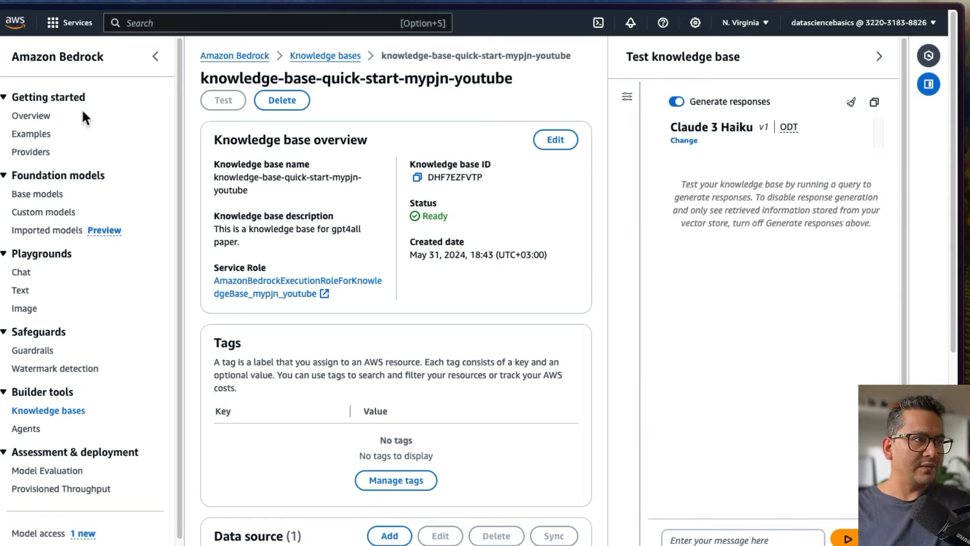
Switch to the Amazon OpenSearch Service tab and review the monitoring metrics and index list of the bedrock-knowledge-base-ej74rc collection.
mouse_move(53, 45)
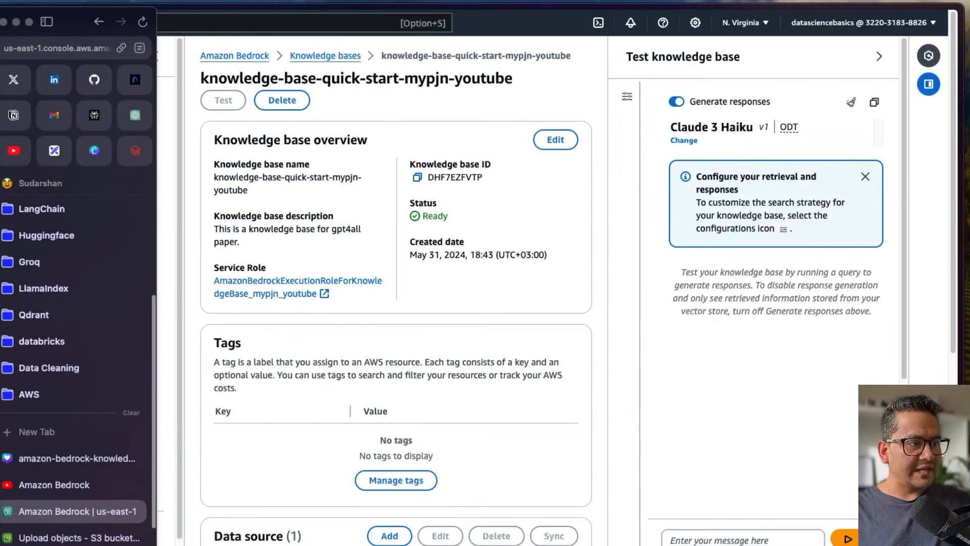
click(67, 538)
scroll(532, 386, down, 5)
scroll(499, 396, up, 5)
click(457, 302)
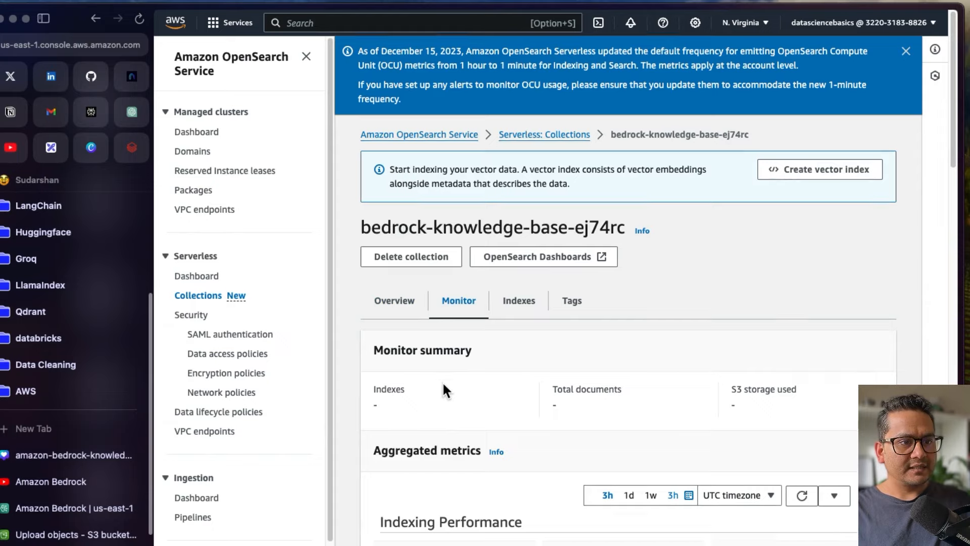
scroll(442, 382, down, 5)
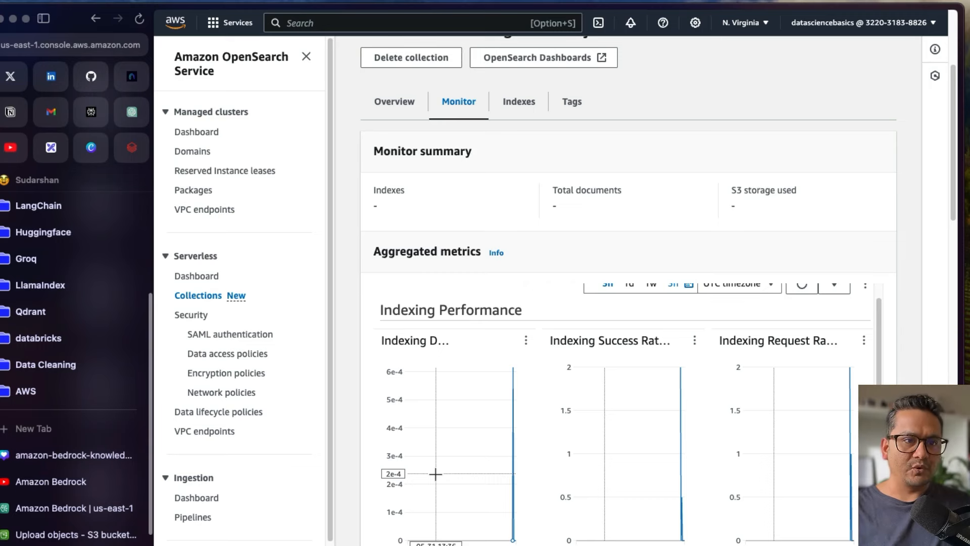
scroll(504, 303, up, 5)
click(503, 317)
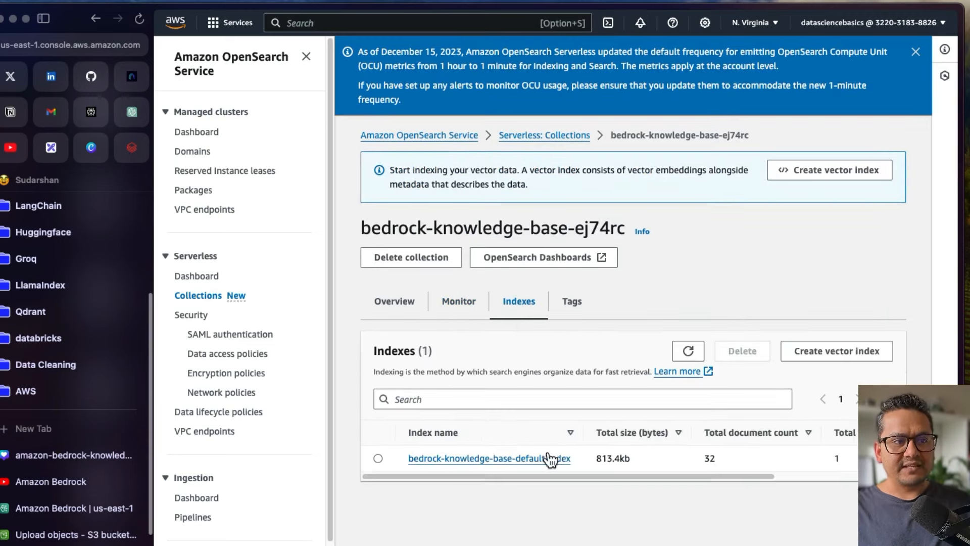
key(super+s)
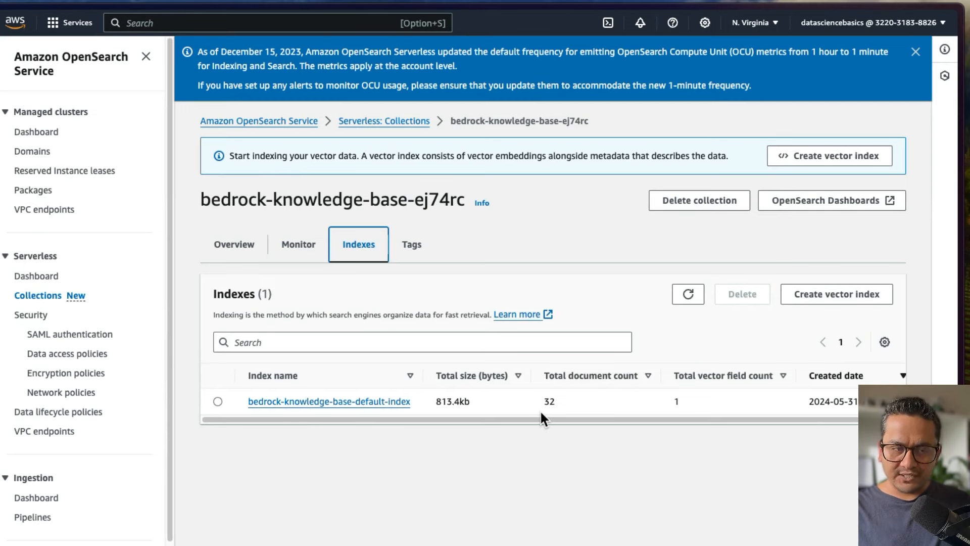
Open bedrock-knowledge-base-default-index and examine its vector fields, metadata mapping and total document count.
click(389, 401)
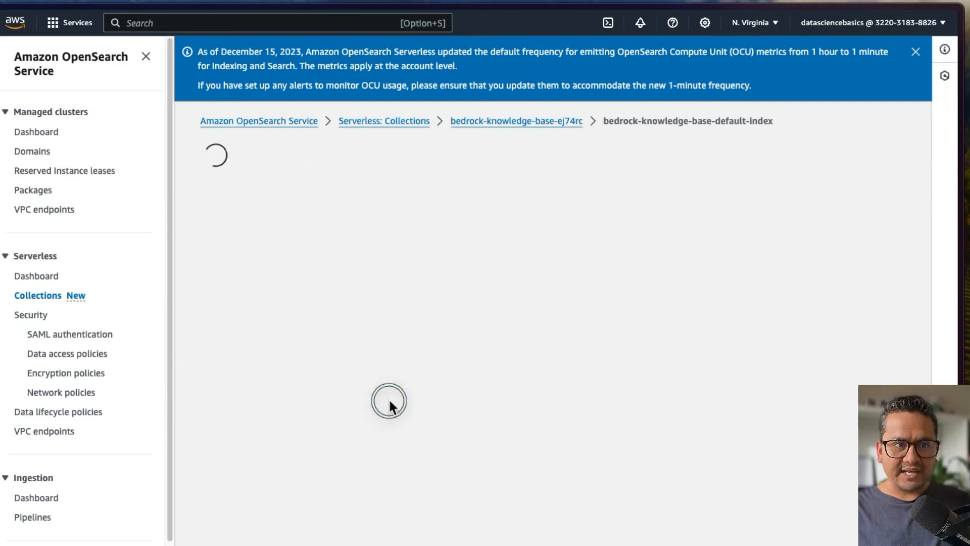
scroll(390, 399, down, 2)
scroll(390, 399, down, 1)
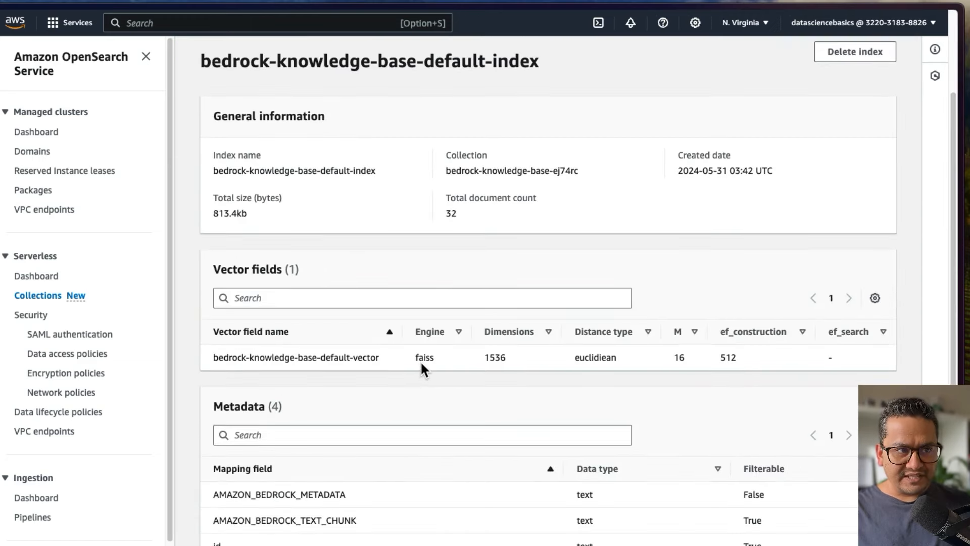
scroll(353, 423, down, 1)
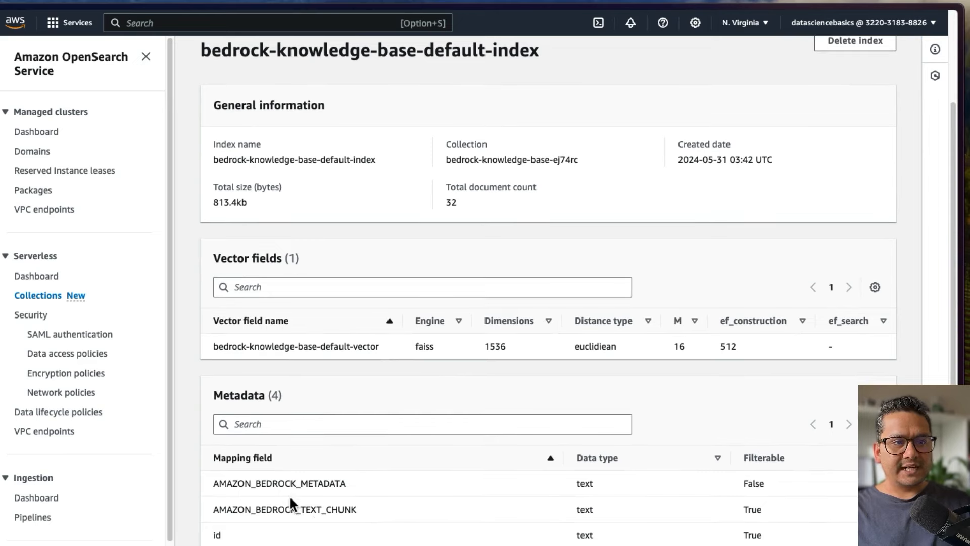
scroll(442, 442, up, 3)
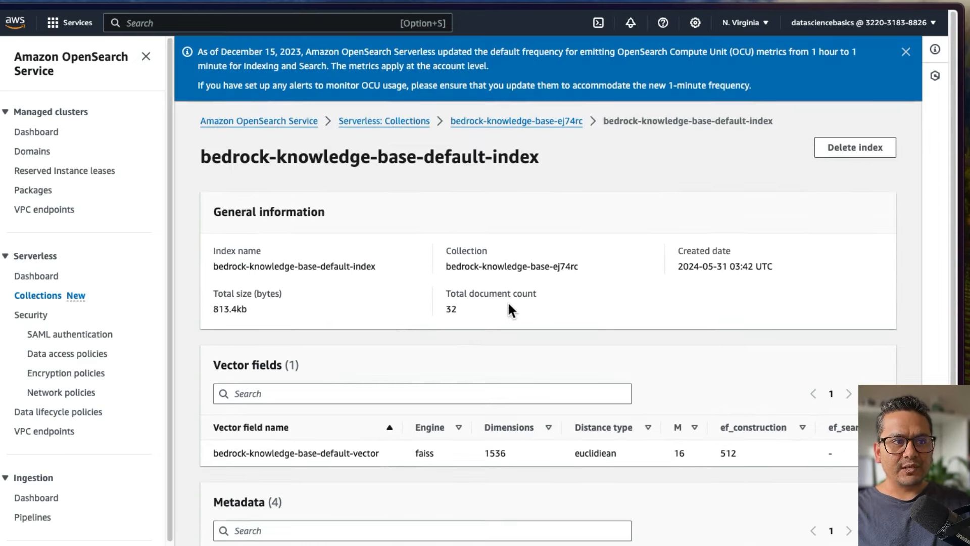
double_click(443, 310)
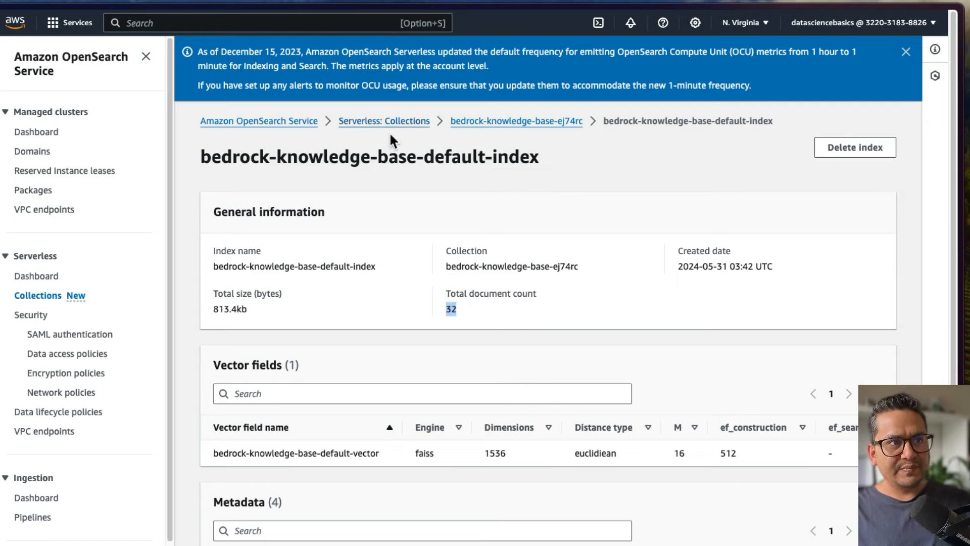
Return to the serverless collections list, and switch back to the Amazon Bedrock knowledge base tab.
click(370, 125)
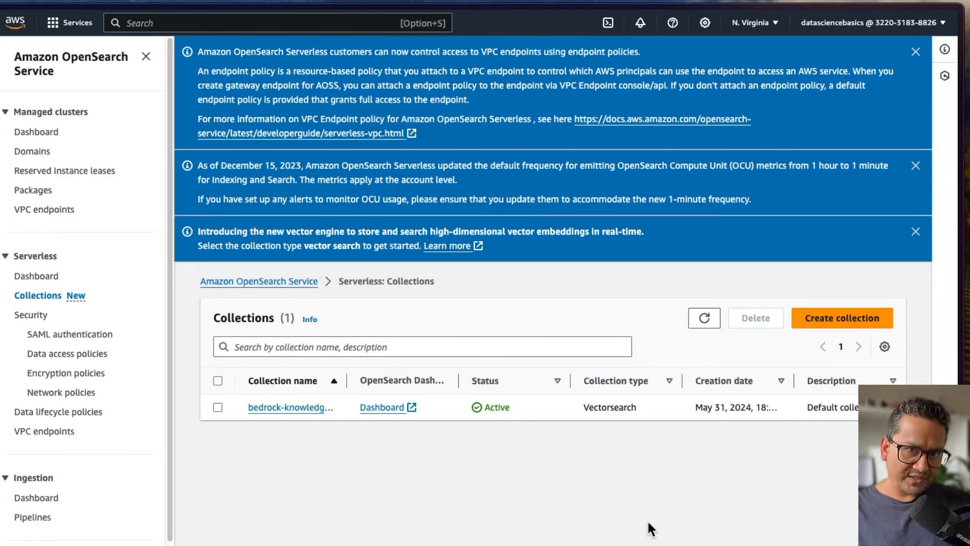
key(super+s)
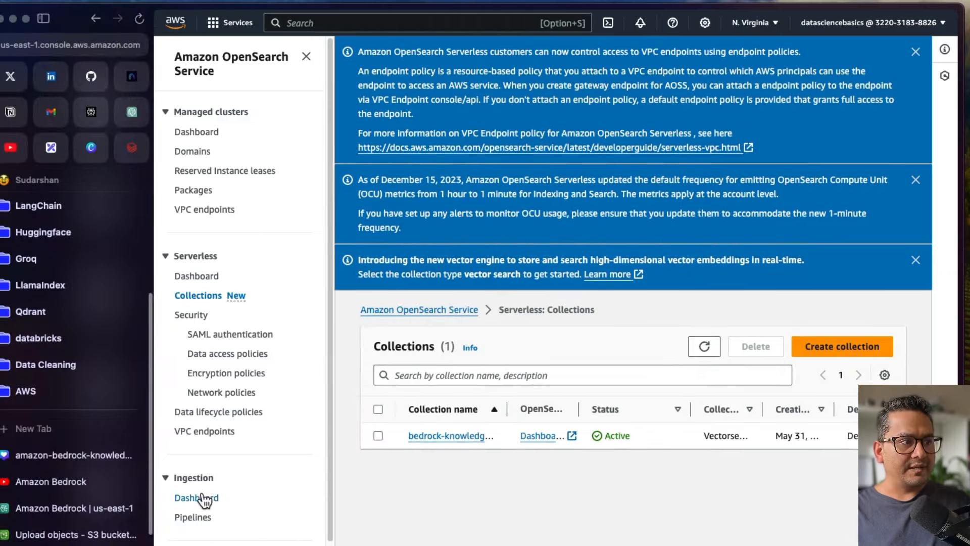
click(33, 510)
key(super+s)
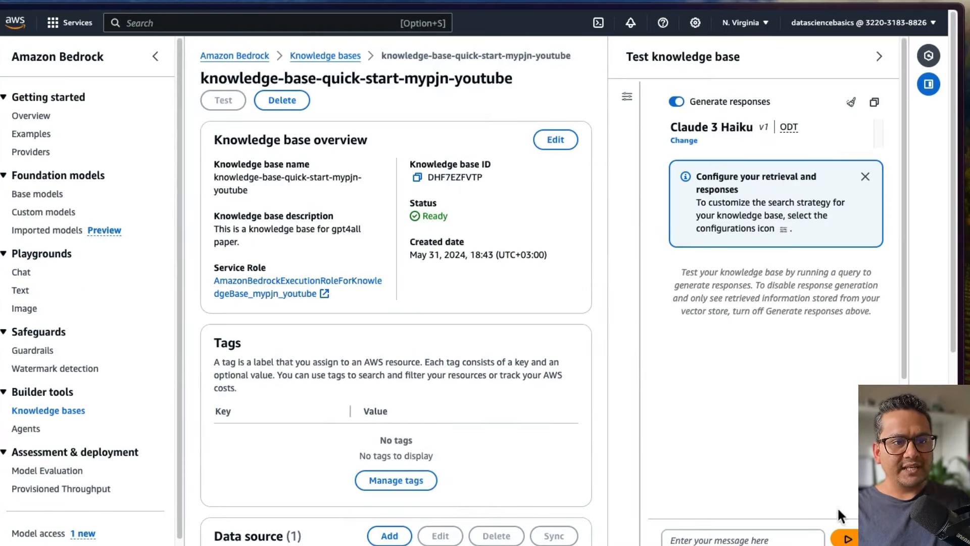
Ask the knowledge base "what is GPT4All-Snoozy ?" in the test chat.
click(788, 537)
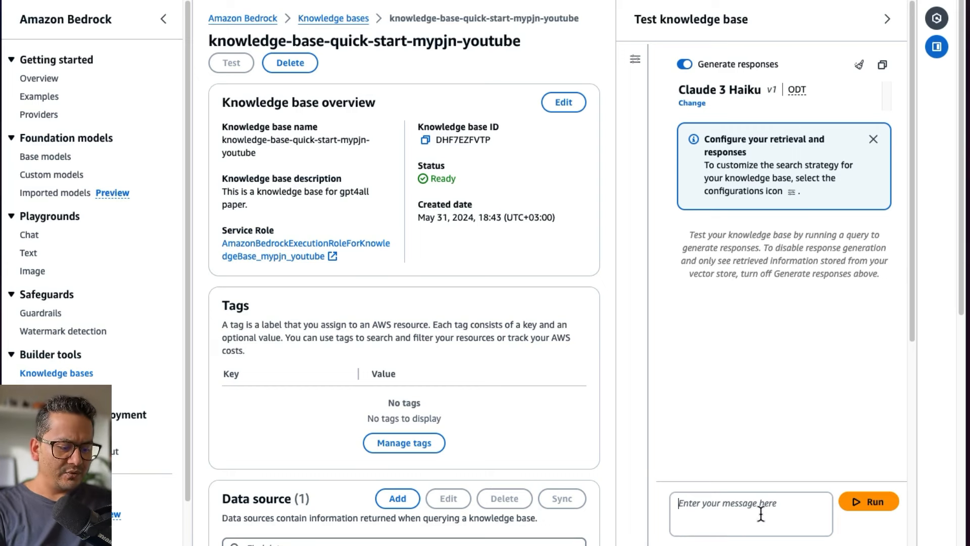
text(wha)
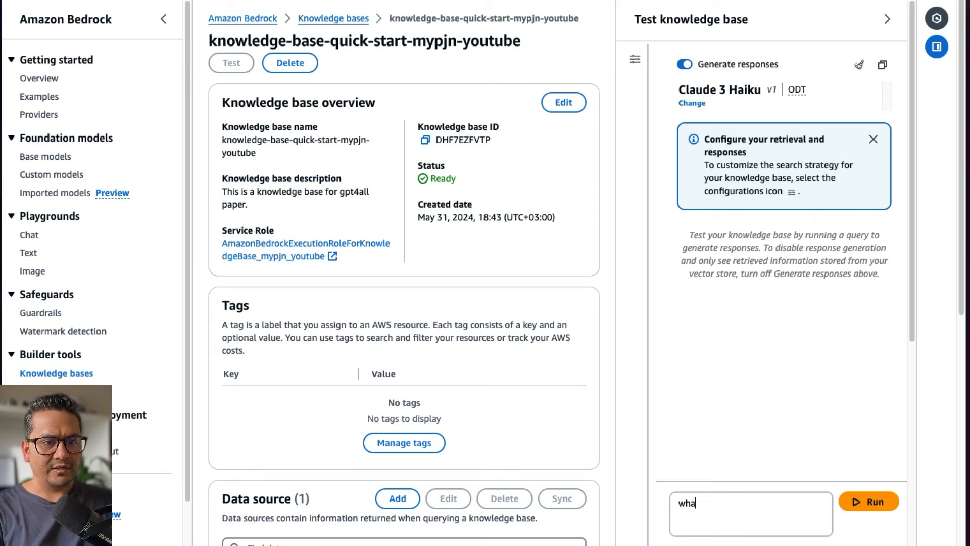
text(t is GPT4All-Snoozy ?)
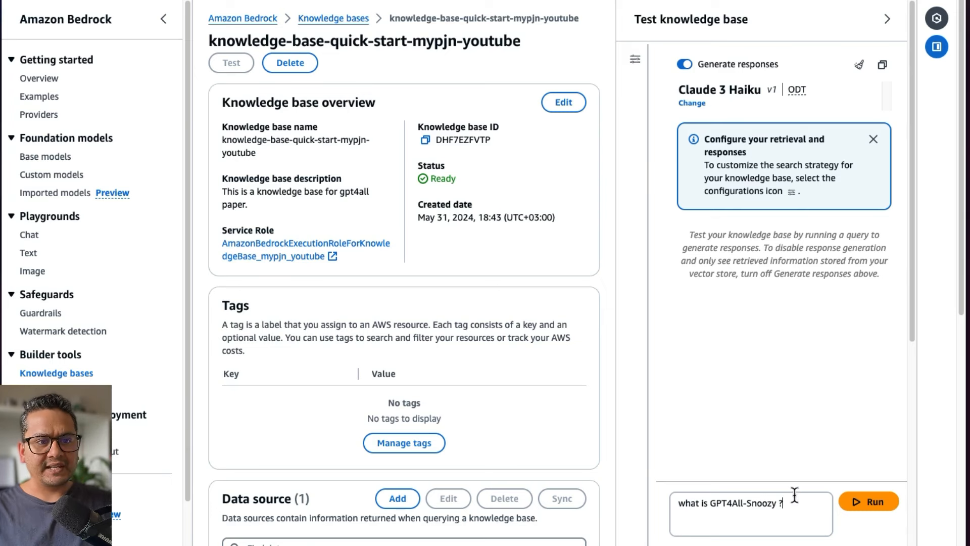
click(872, 505)
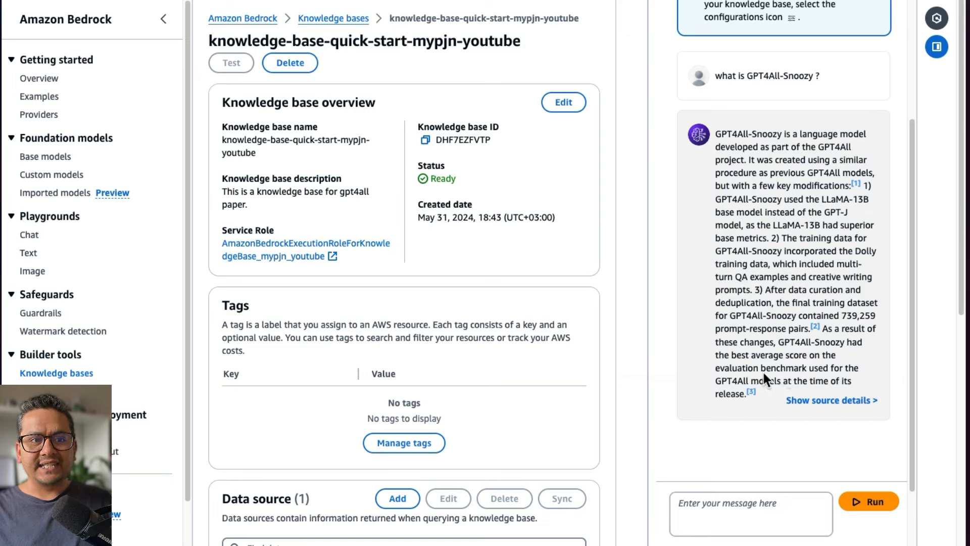
Preview the answer's first citation, open its source details, and read through the text of source chunk 1.
click(855, 183)
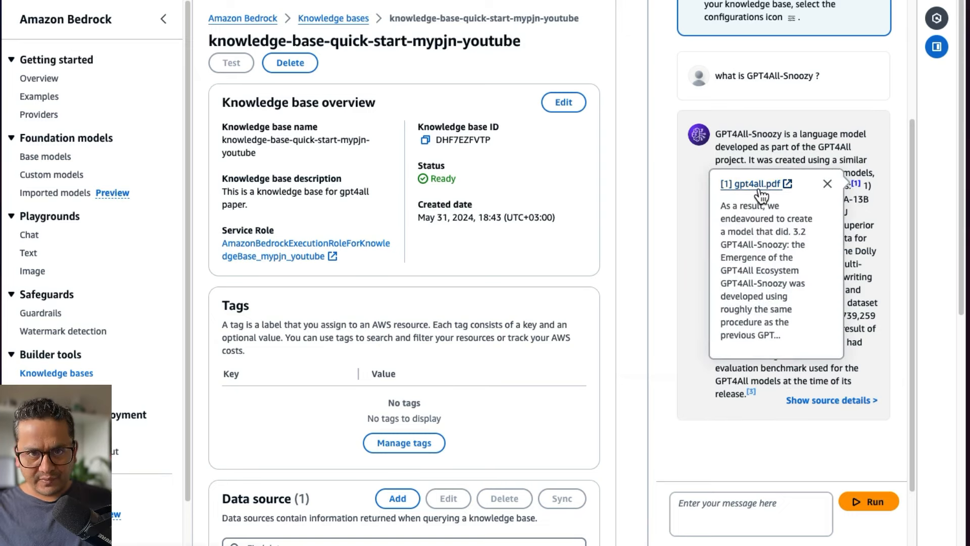
click(807, 400)
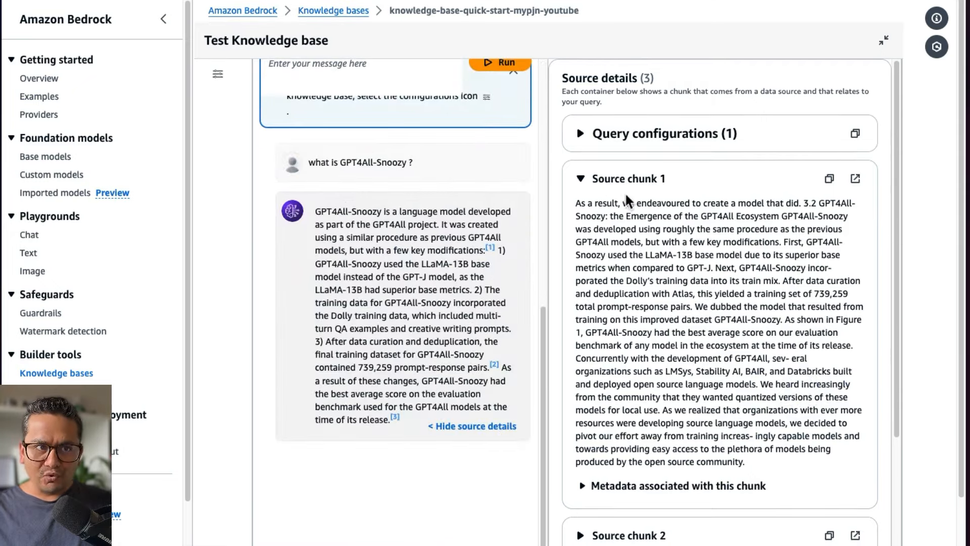
drag(586, 202, 753, 477)
scroll(752, 477, down, 4)
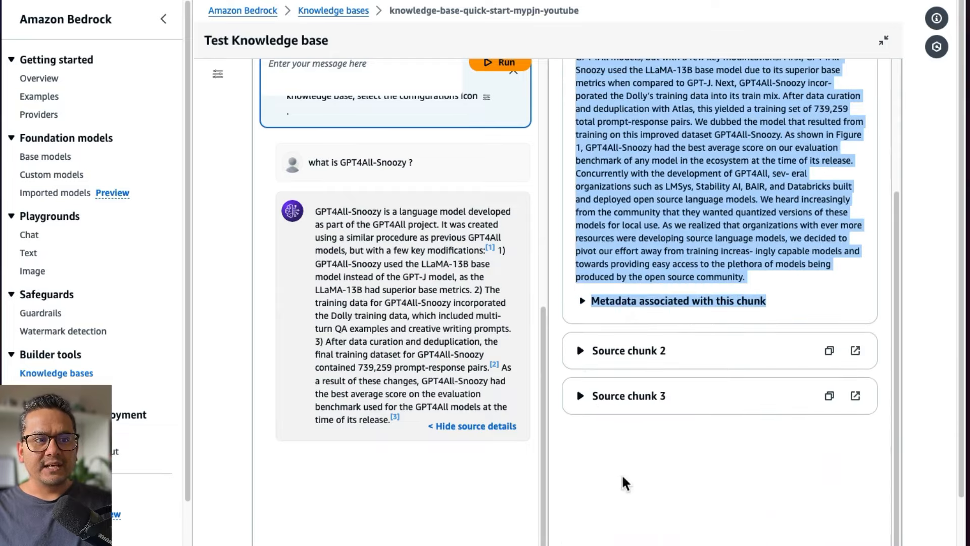
Expand source chunk 2 and its associated metadata to examine the chunk text and source URI.
click(583, 351)
scroll(591, 354, down, 1)
scroll(596, 360, down, 3)
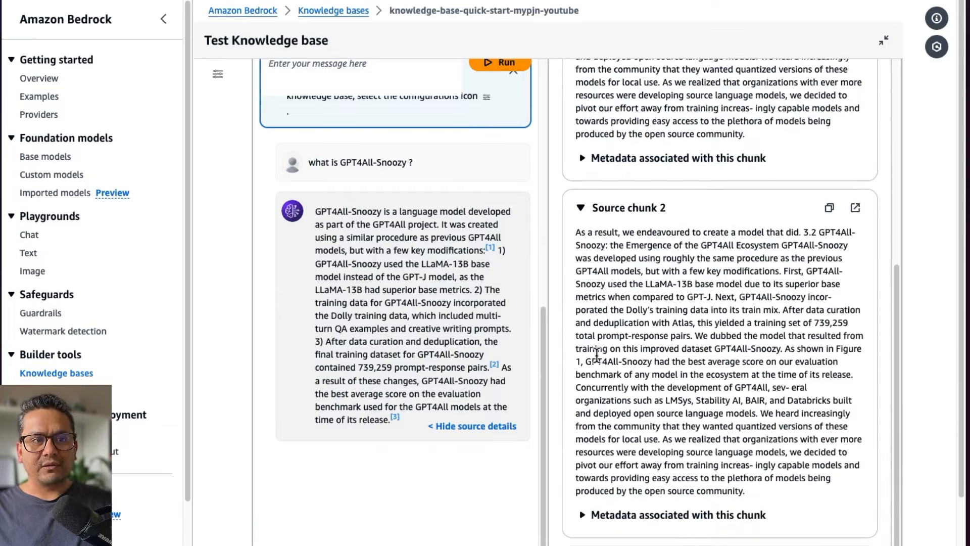
scroll(607, 470, down, 1)
click(581, 447)
scroll(576, 445, down, 1)
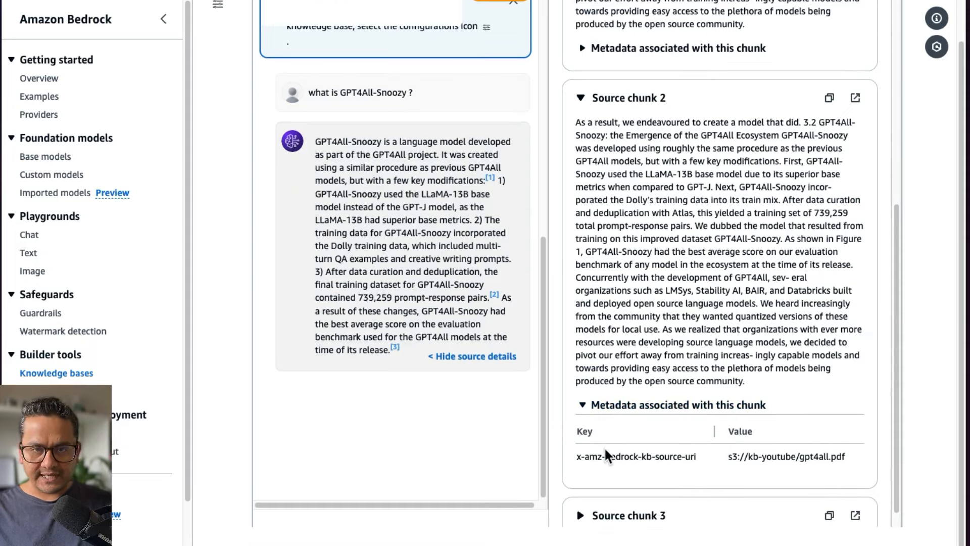
scroll(751, 471, down, 1)
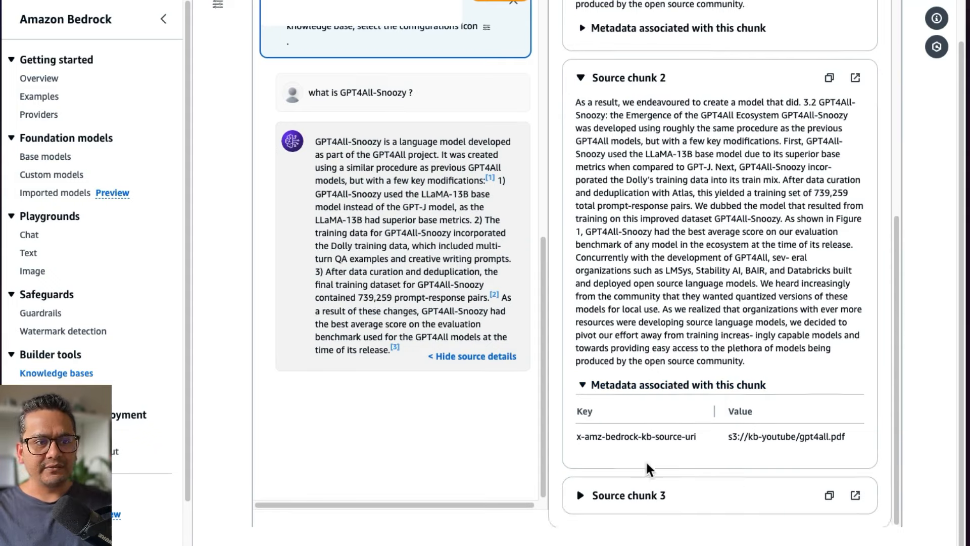
Expand source chunk 3 and compare its text with source chunk 1 and the generated answer.
click(579, 494)
scroll(734, 392, down, 3)
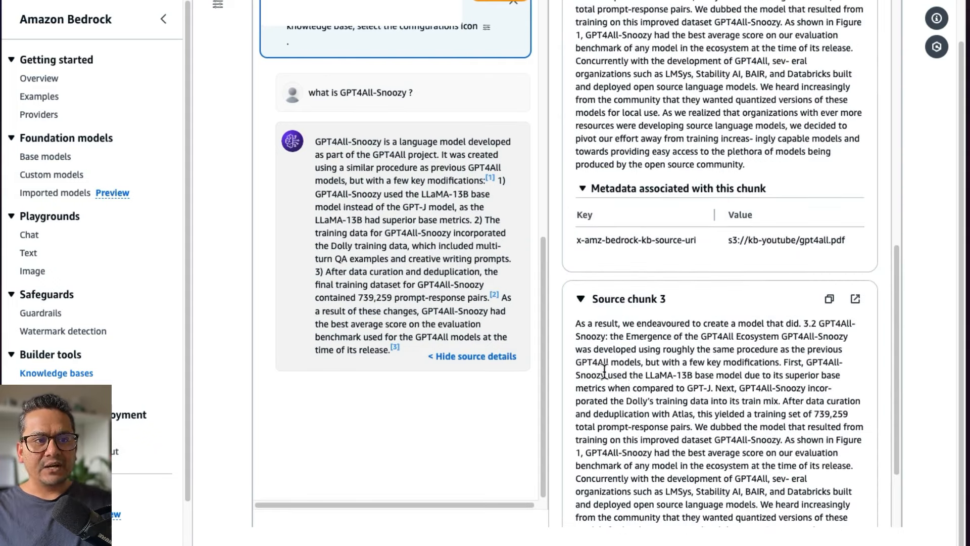
scroll(696, 373, up, 10)
scroll(696, 372, up, 2)
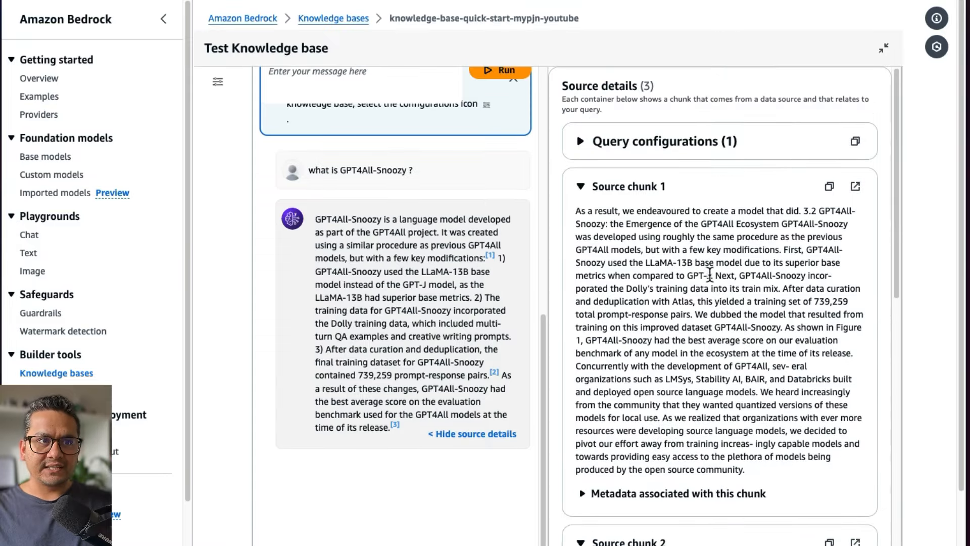
scroll(393, 438, down, 2)
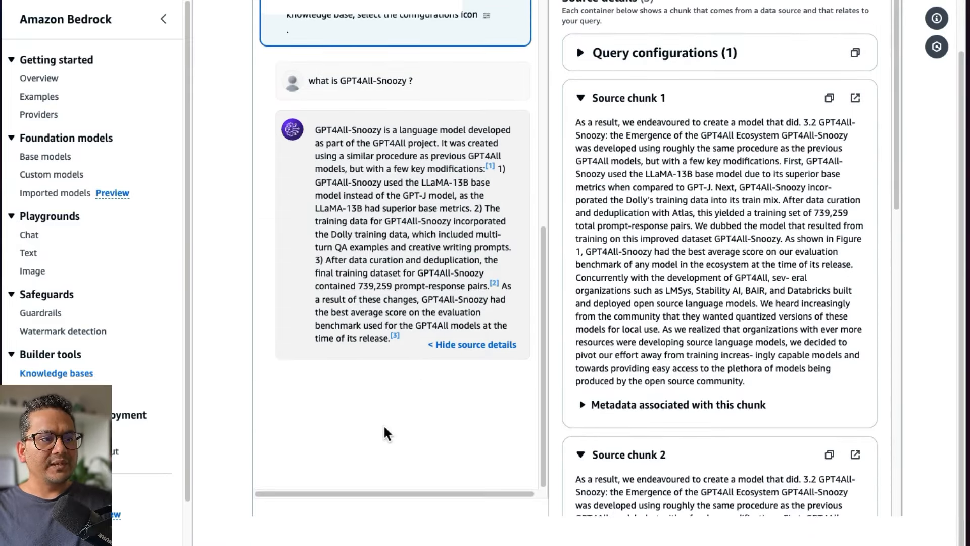
Ask the knowledge base "who are the authors of the paper ?" in the same test conversation.
scroll(438, 326, up, 10)
click(373, 455)
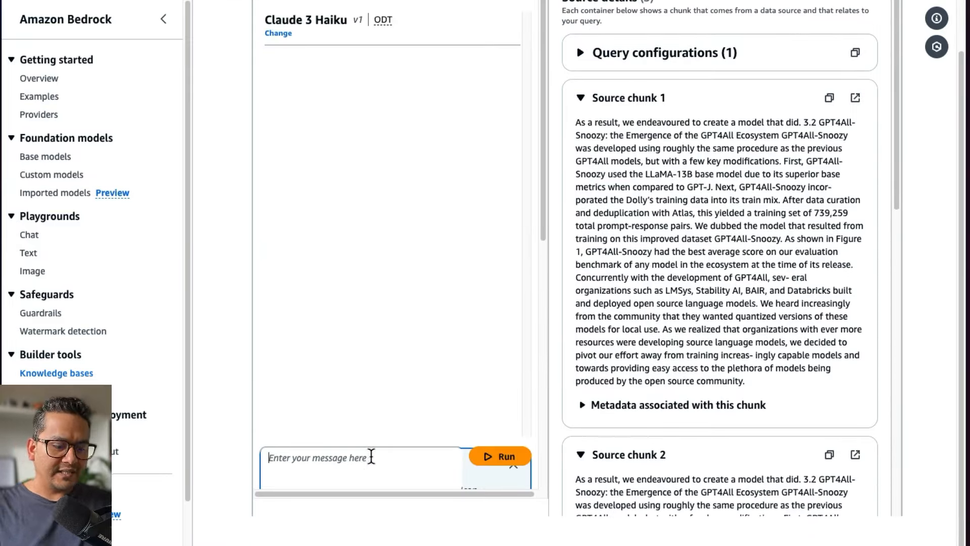
text(who are the)
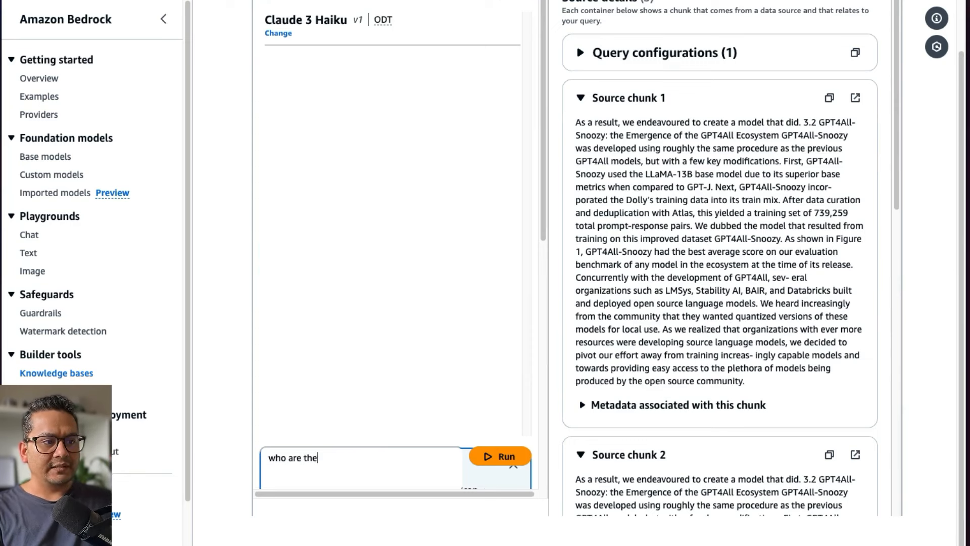
text( authros ors of )
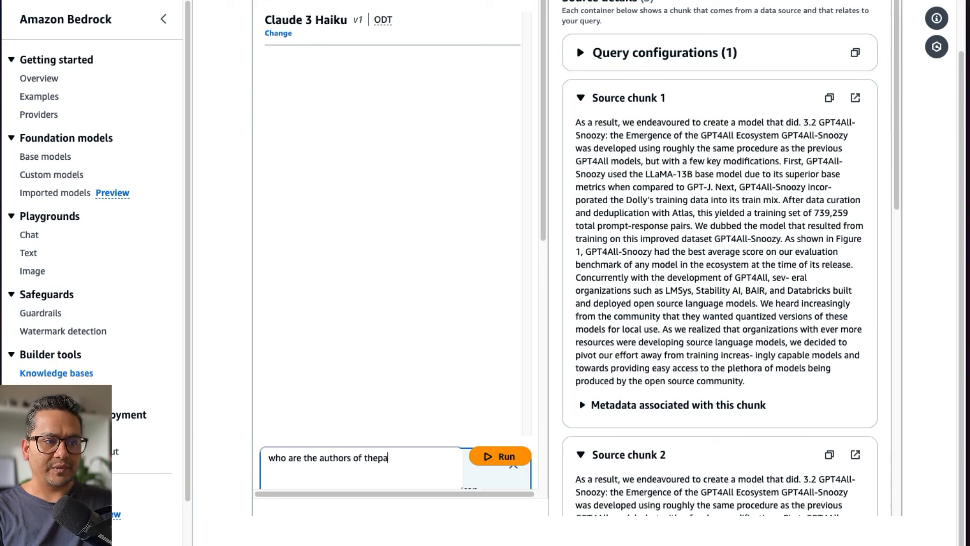
text(the paper)
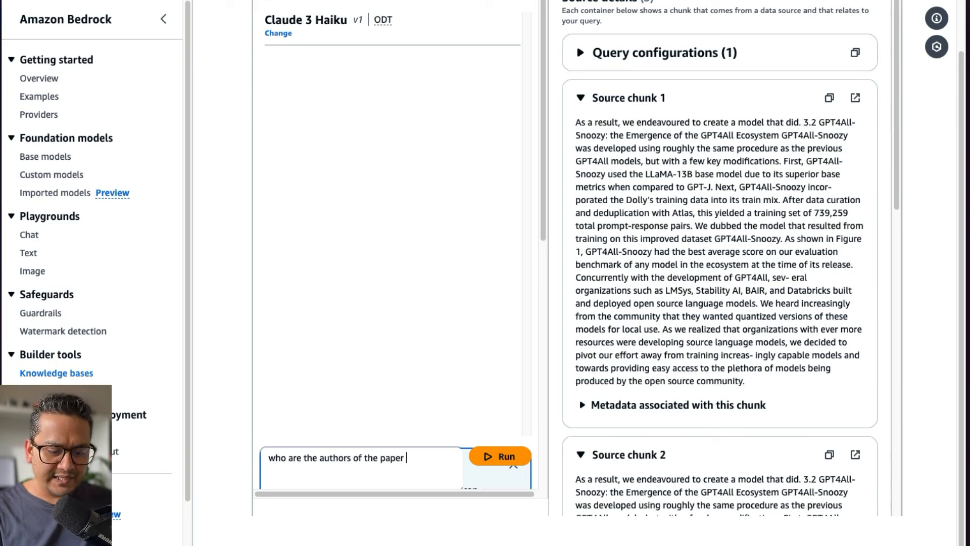
text( ?)
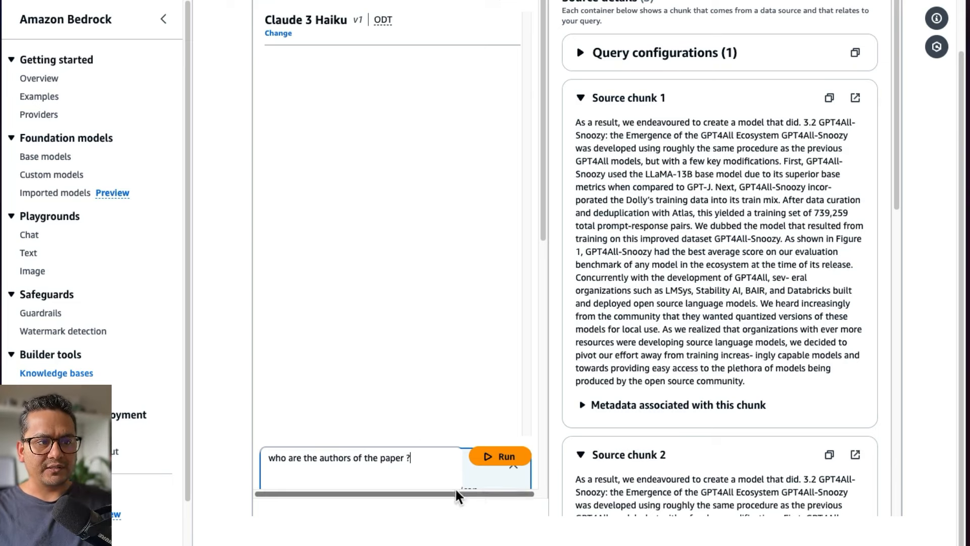
click(498, 457)
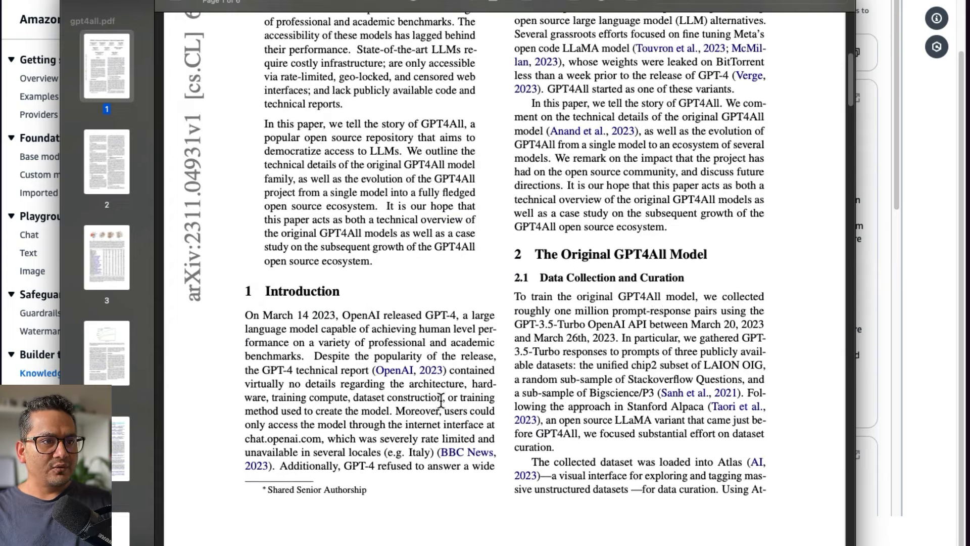
In gpt4all.pdf, copy the phrase "OpenAI released GPT-4" from the first sentence of the Introduction.
scroll(440, 402, up, 5)
scroll(463, 374, up, 2)
scroll(325, 373, down, 5)
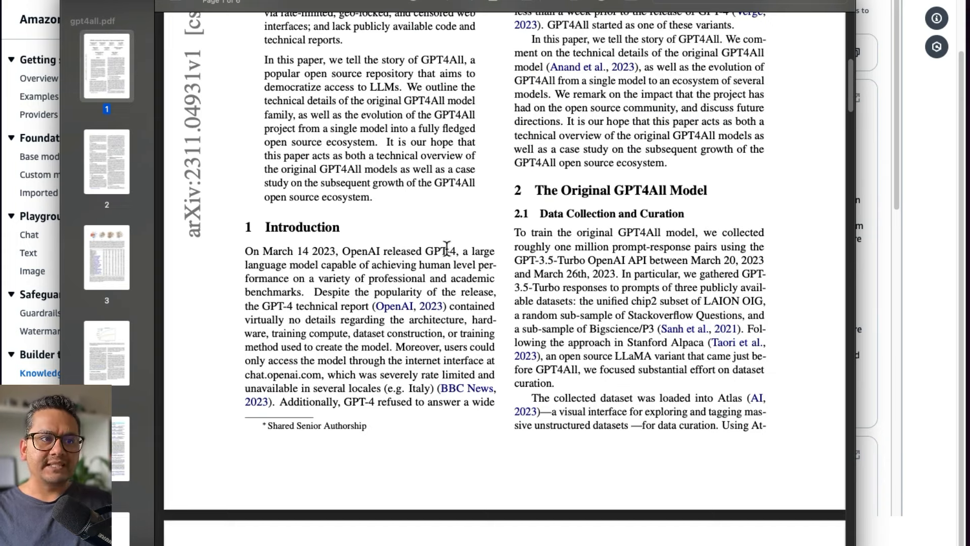
drag(455, 251, 342, 251)
key(ctrl+c)
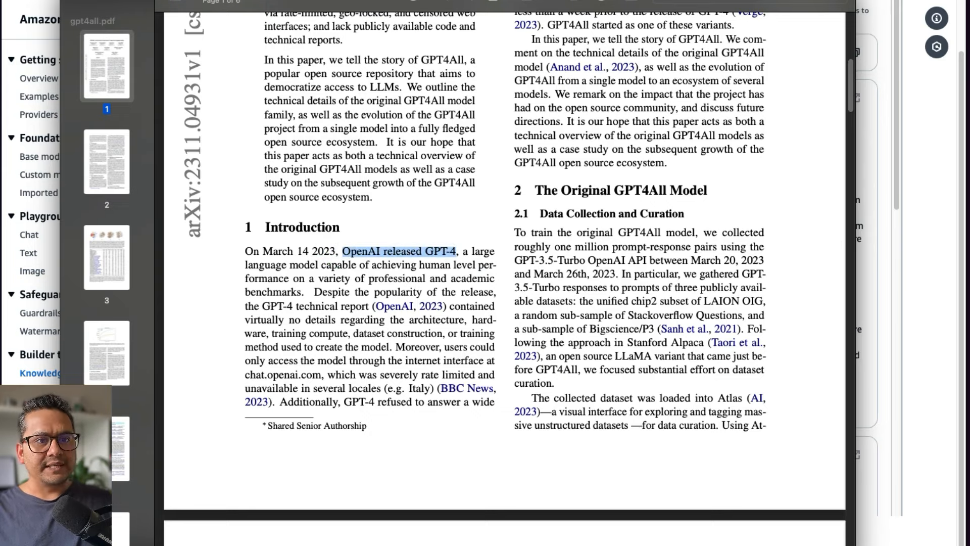
Switch back to Amazon Bedrock, ask "when did OpenAI released GPT-4 ?" using the copied phrase, and check the answer against the paper.
click(946, 329)
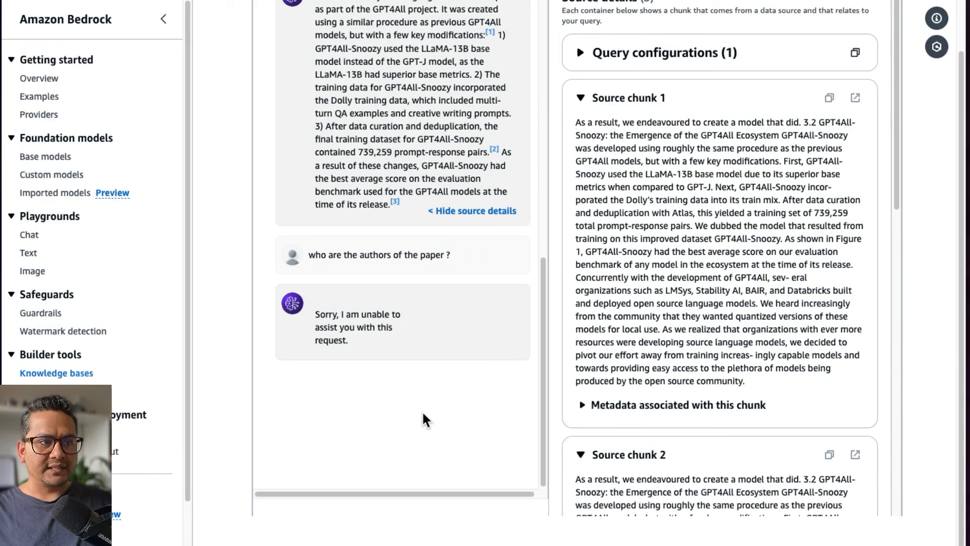
scroll(423, 412, up, 10)
click(353, 457)
key(ctrl+v)
key(Home)
text(when did)
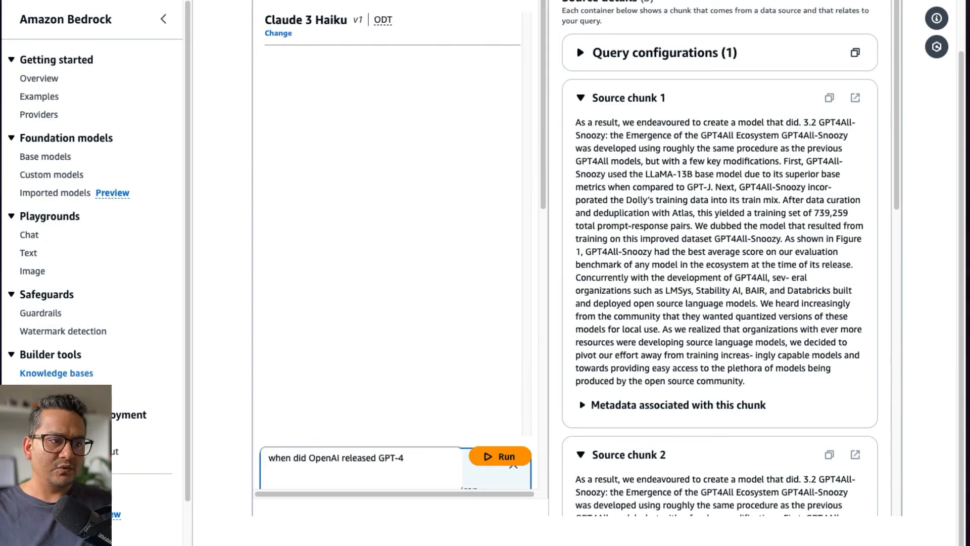
click(433, 460)
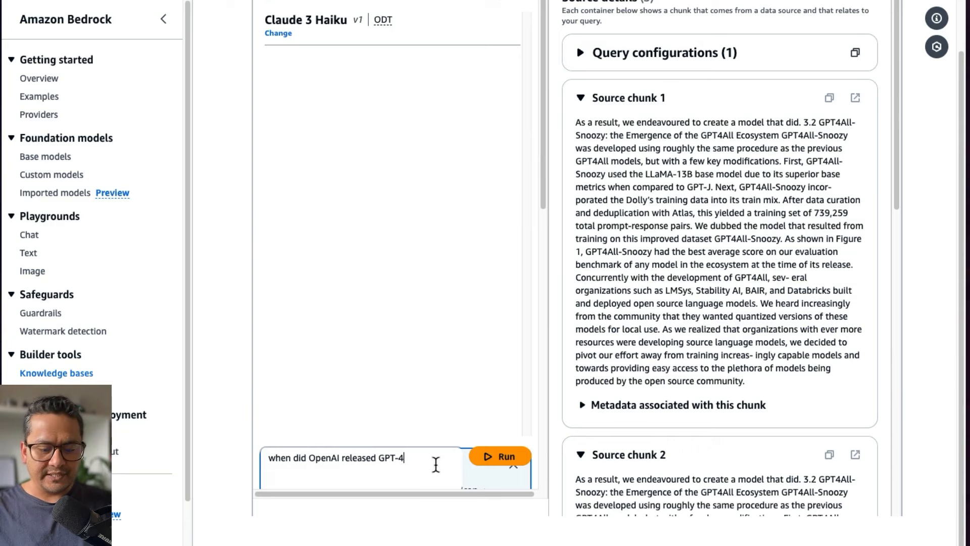
text(?)
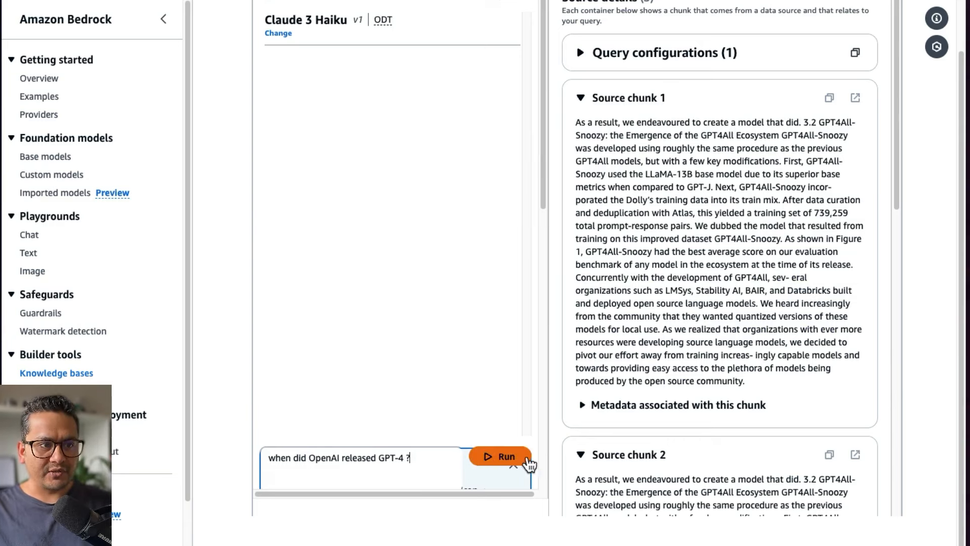
click(485, 454)
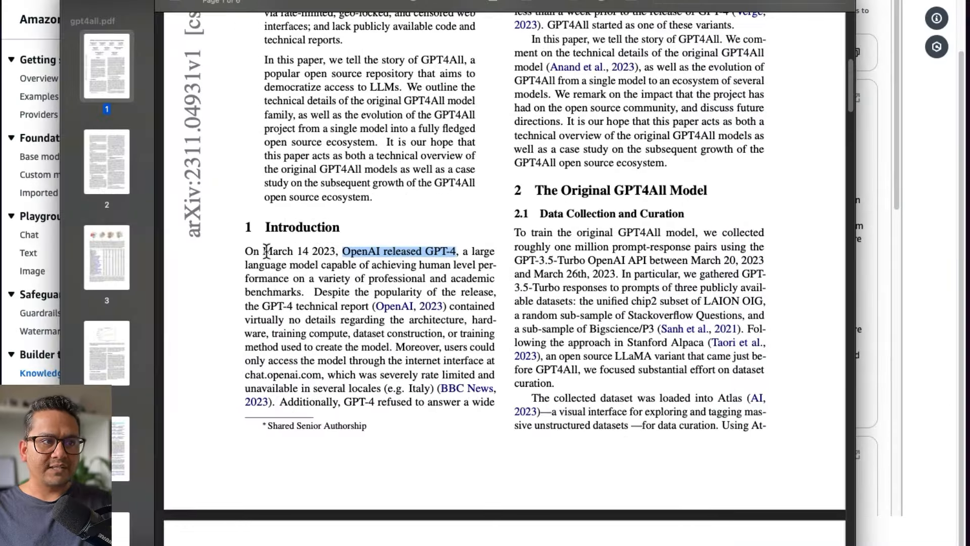
click(947, 389)
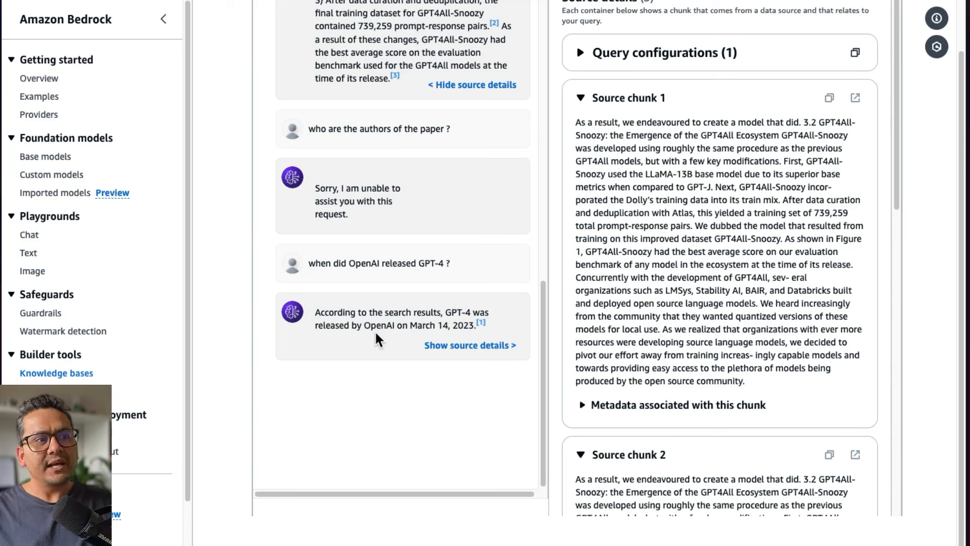
scroll(523, 354, up, 10)
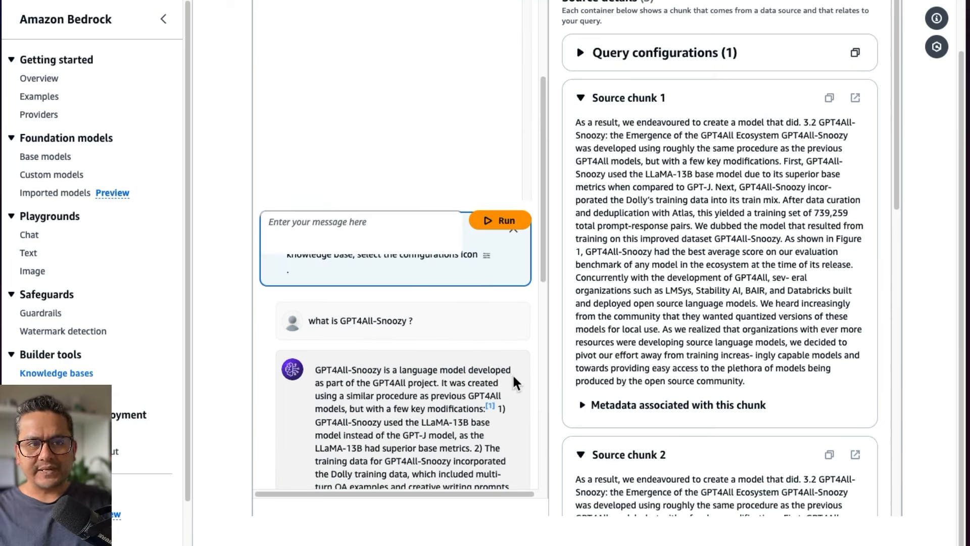